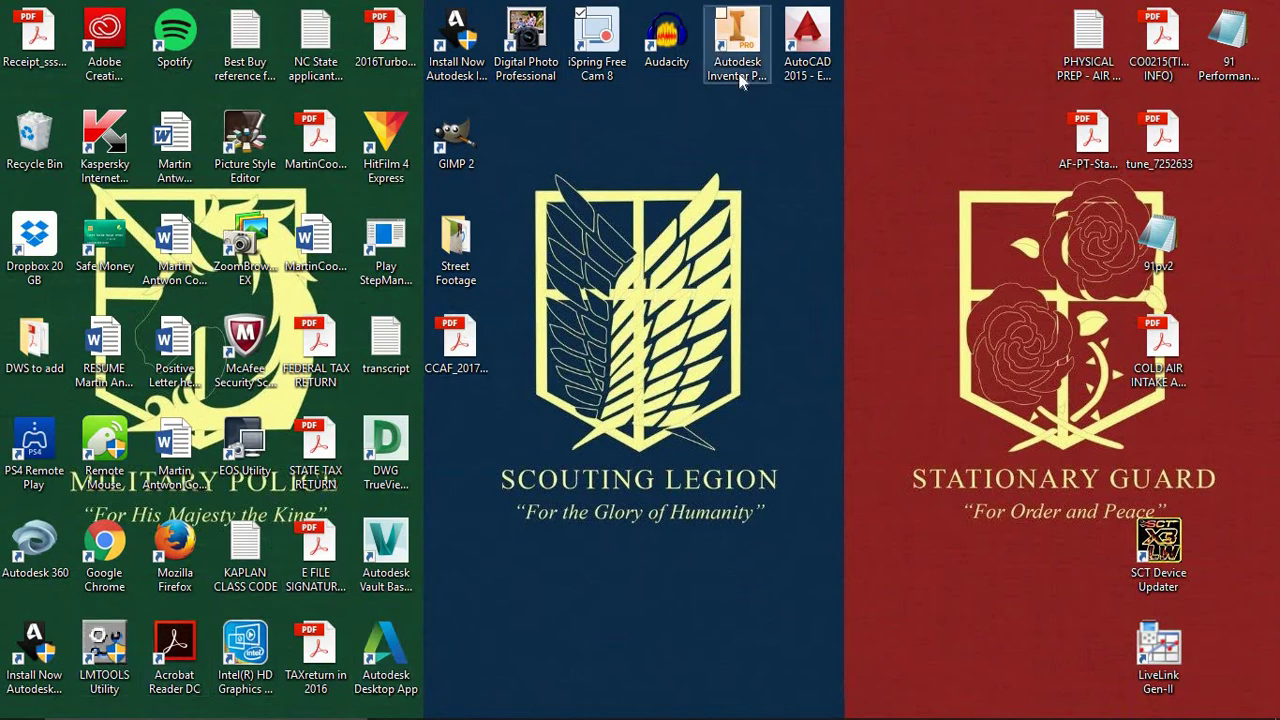
Step: Launch Autodesk Inventor Professional 2017 from its desktop shortcut
{"action": "double_click", "coordinate": [737, 35]}
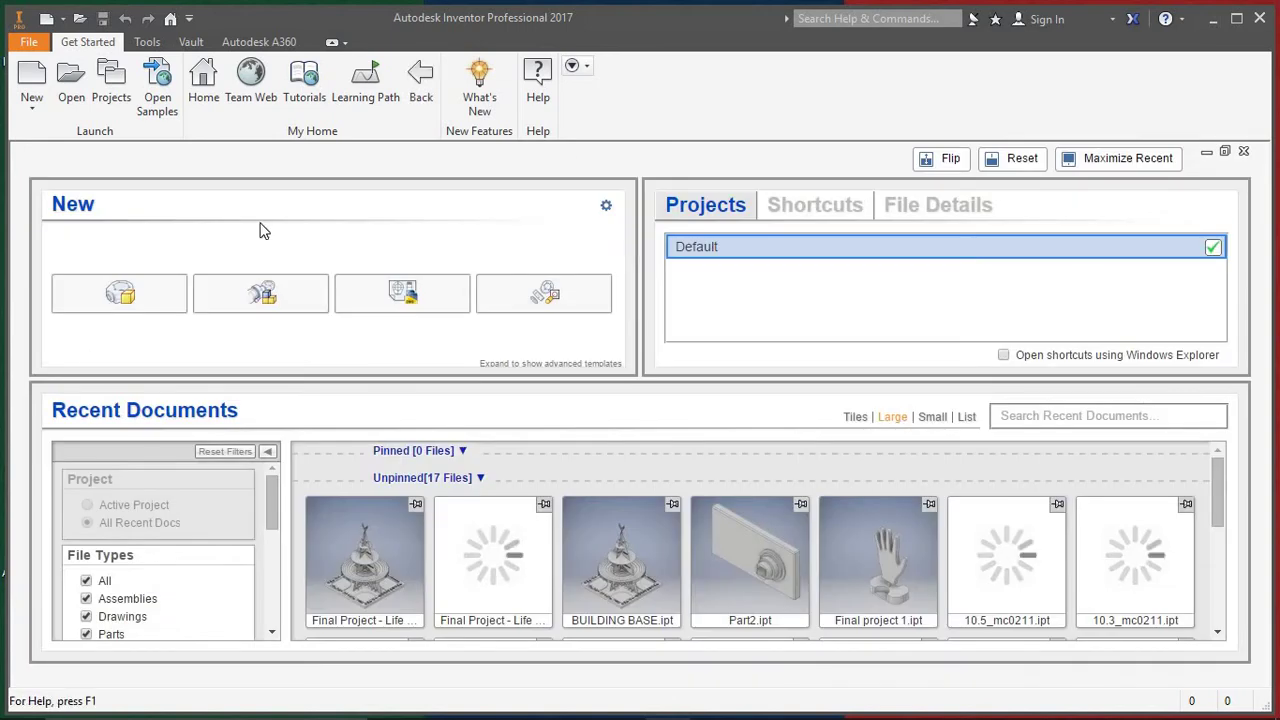
Step: Start a new drawing and place a front base view of 'Final Project - Life Architectual Pyramid'
{"action": "left_click", "coordinate": [421, 293]}
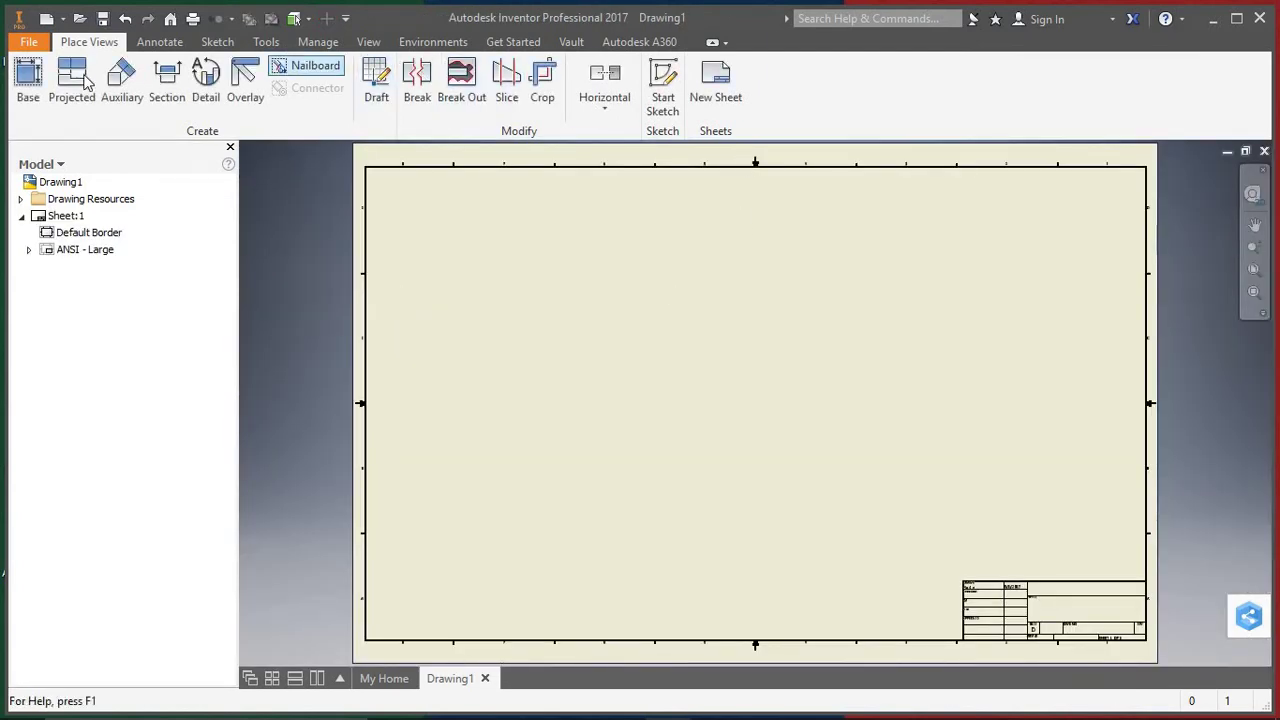
{"action": "left_click", "coordinate": [28, 88]}
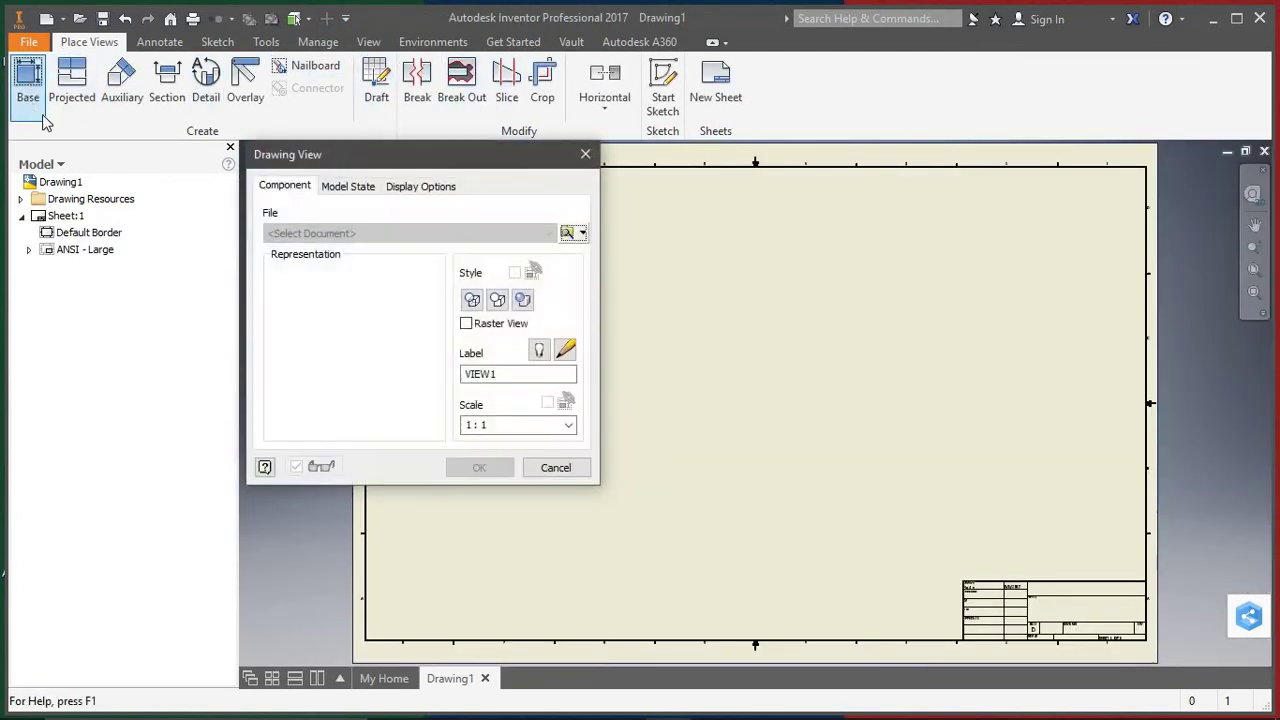
{"action": "left_click", "coordinate": [570, 235]}
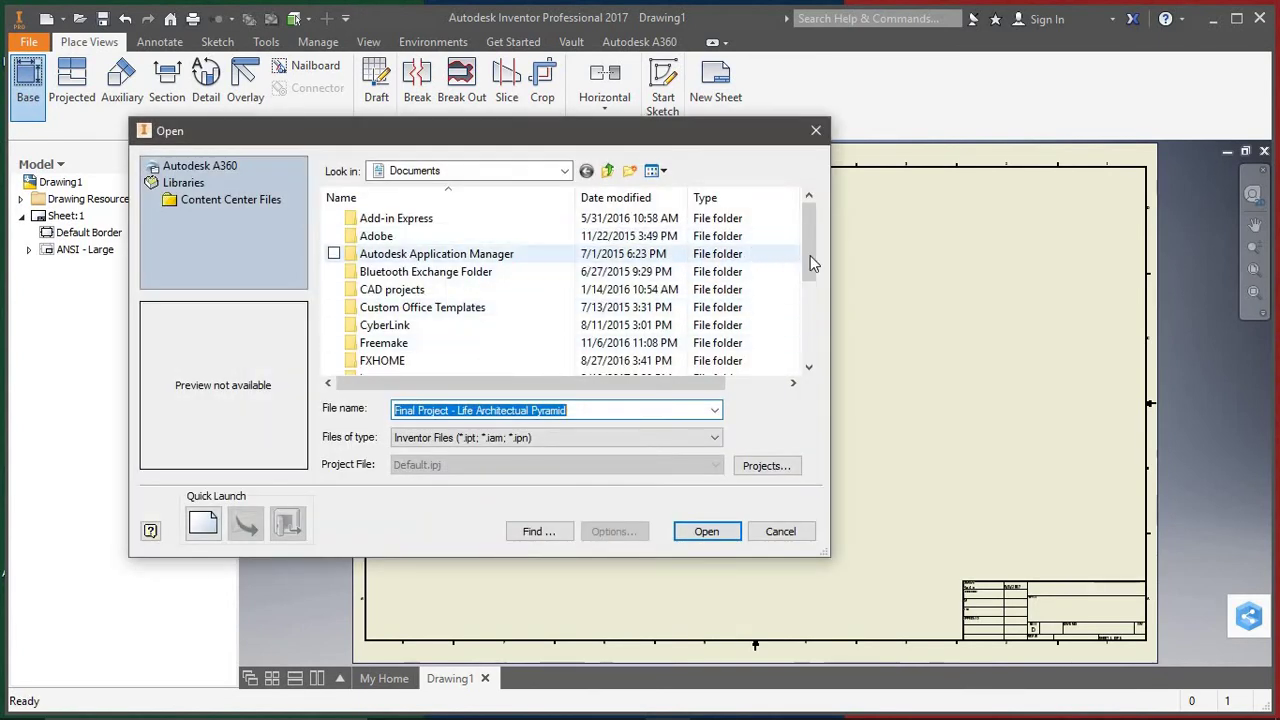
{"action": "scroll", "coordinate": [735, 263], "scroll_direction": "down", "scroll_amount": 3}
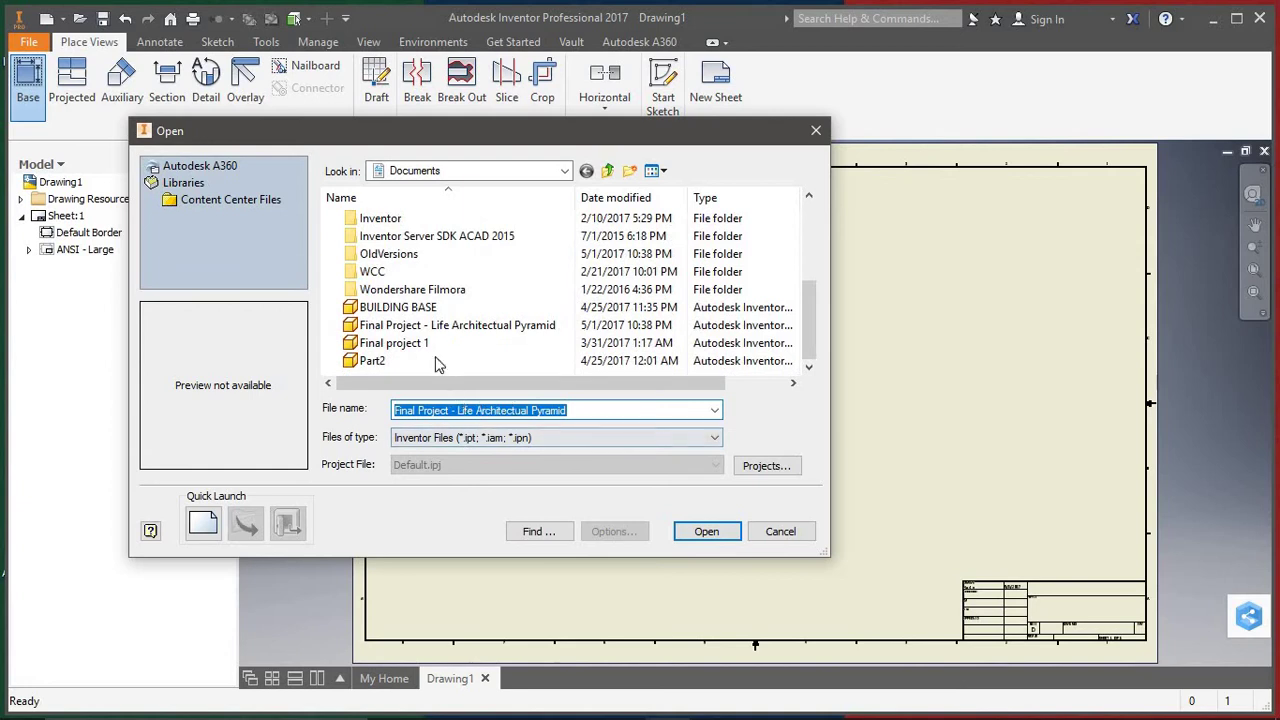
{"action": "left_click", "coordinate": [457, 325]}
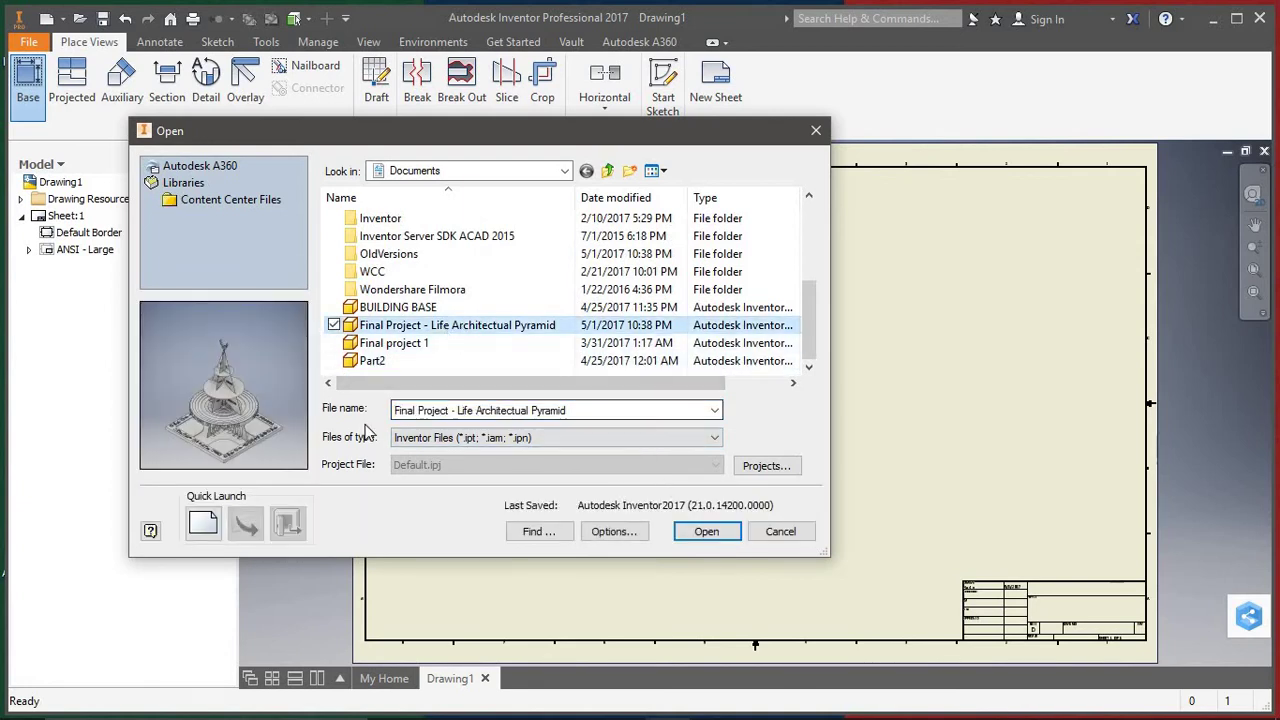
{"action": "left_click", "coordinate": [706, 531]}
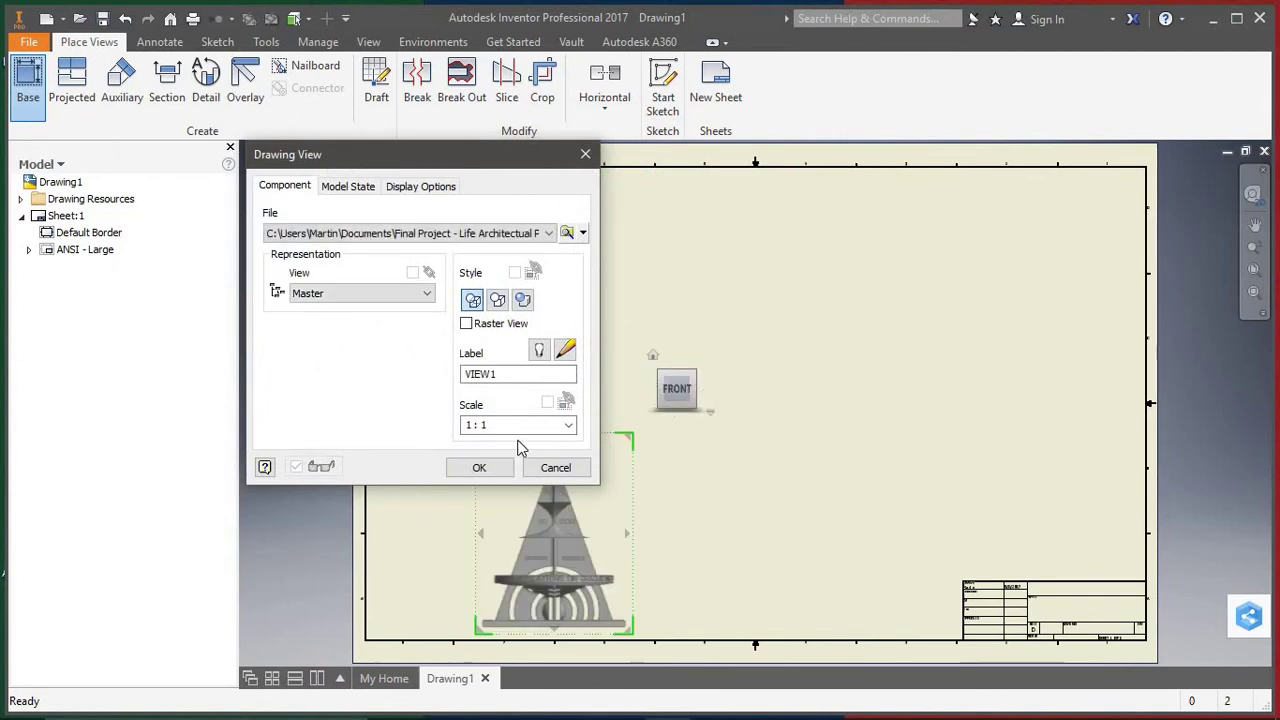
{"action": "left_click", "coordinate": [476, 468]}
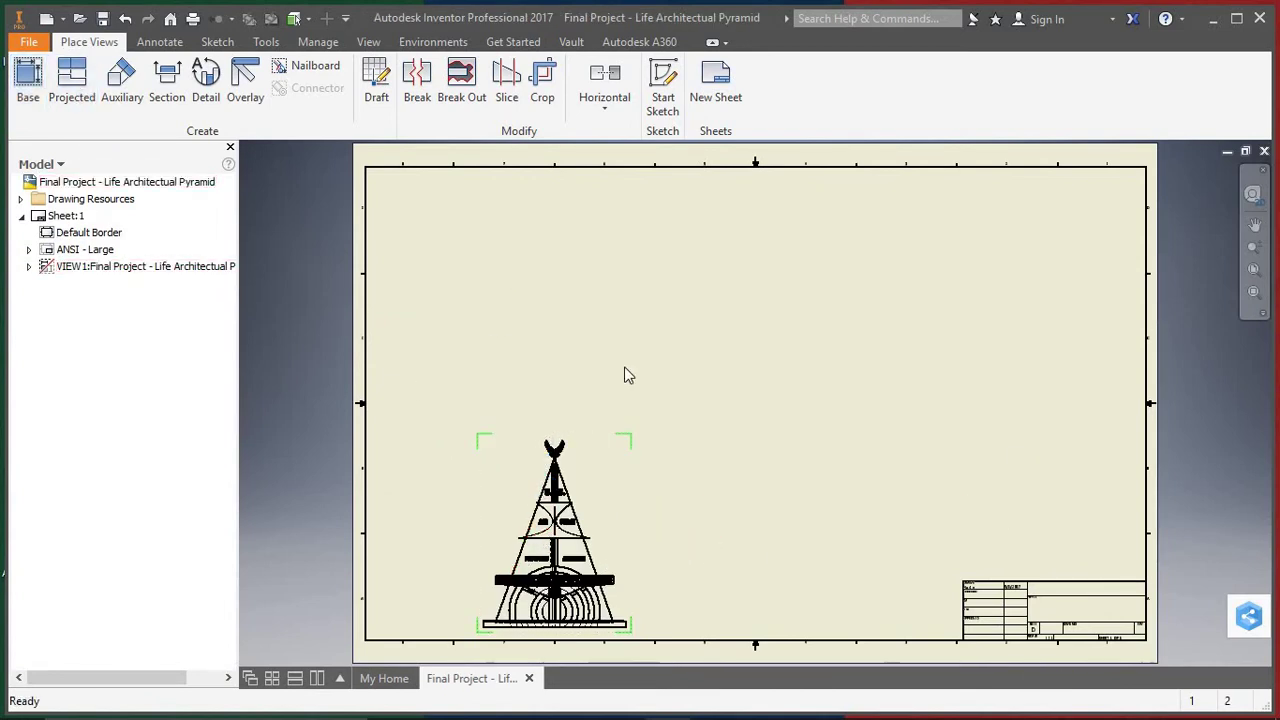
Step: Project top, side and isometric views from the pyramid's front view
{"action": "left_click", "coordinate": [60, 88]}
{"action": "left_click", "coordinate": [572, 552]}
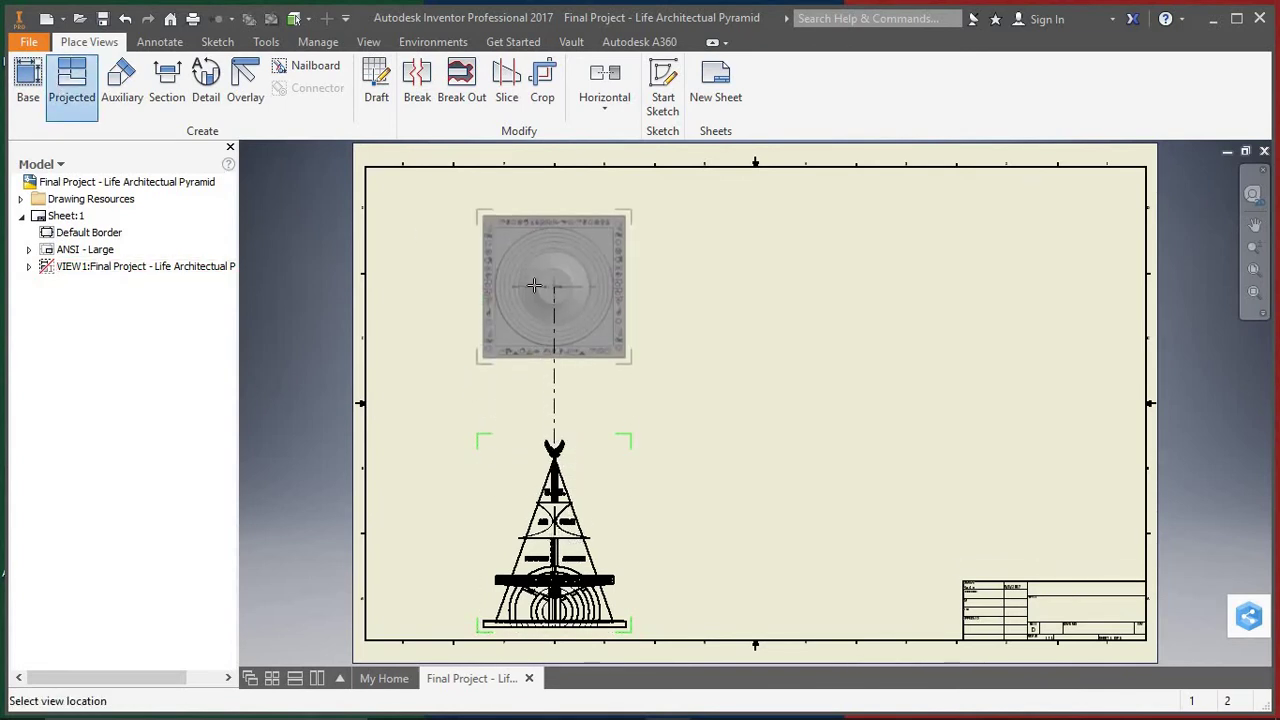
{"action": "left_click", "coordinate": [534, 286]}
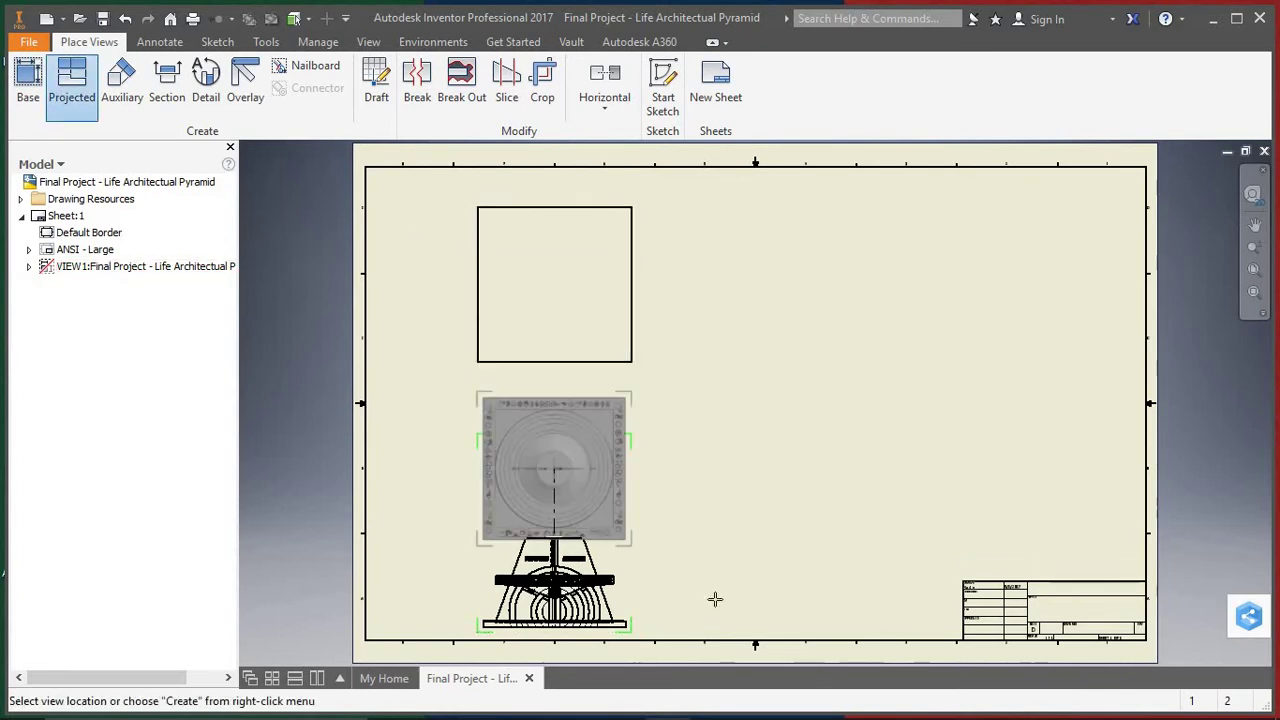
{"action": "left_click", "coordinate": [817, 583]}
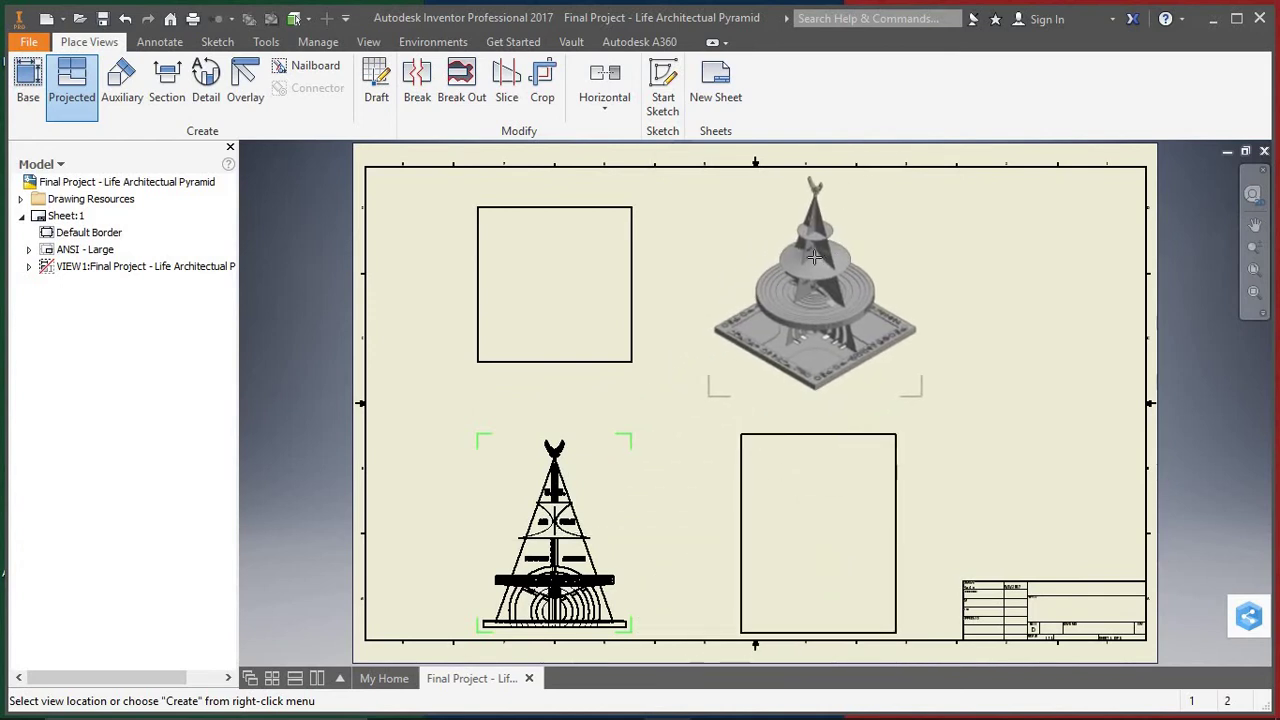
{"action": "right_click", "coordinate": [755, 286]}
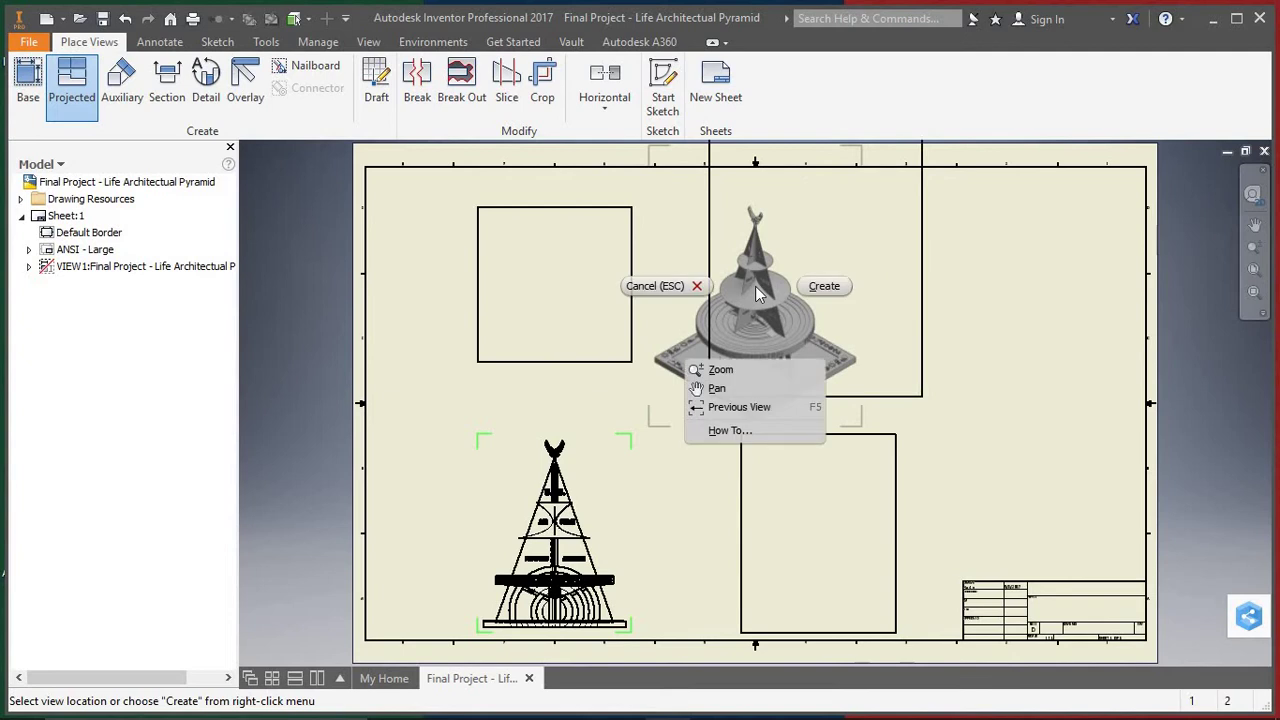
{"action": "left_click", "coordinate": [818, 285]}
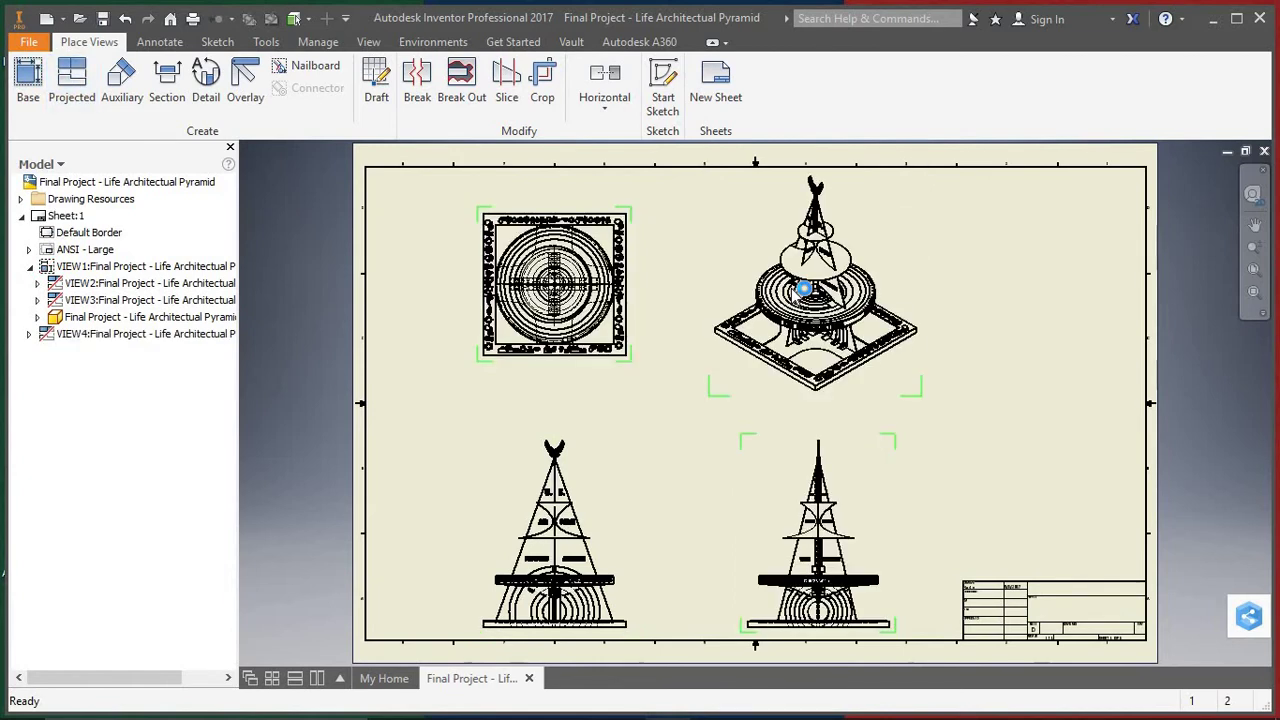
Step: Zoom and pan to inspect the title block fields
{"action": "scroll", "coordinate": [1092, 625], "scroll_direction": "up", "scroll_amount": 1}
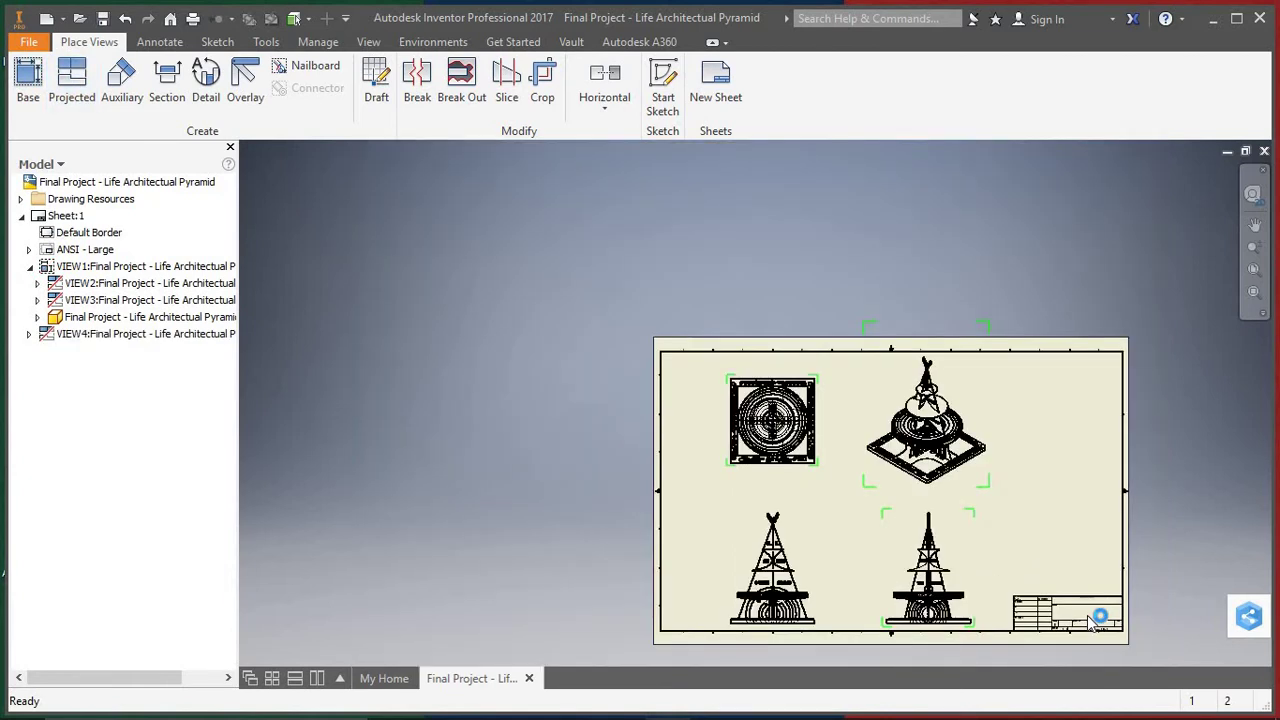
{"action": "scroll", "coordinate": [1094, 614], "scroll_direction": "down", "scroll_amount": 2}
{"action": "scroll", "coordinate": [1074, 603], "scroll_direction": "down", "scroll_amount": 2}
{"action": "scroll", "coordinate": [1052, 607], "scroll_direction": "down", "scroll_amount": 2}
{"action": "mouse_move", "coordinate": [1049, 597]}
{"action": "middle_mouse_down"}
{"action": "mouse_move", "coordinate": [960, 449]}
{"action": "mouse_move", "coordinate": [944, 379]}
{"action": "mouse_move", "coordinate": [519, 323]}
{"action": "middle_mouse_up"}
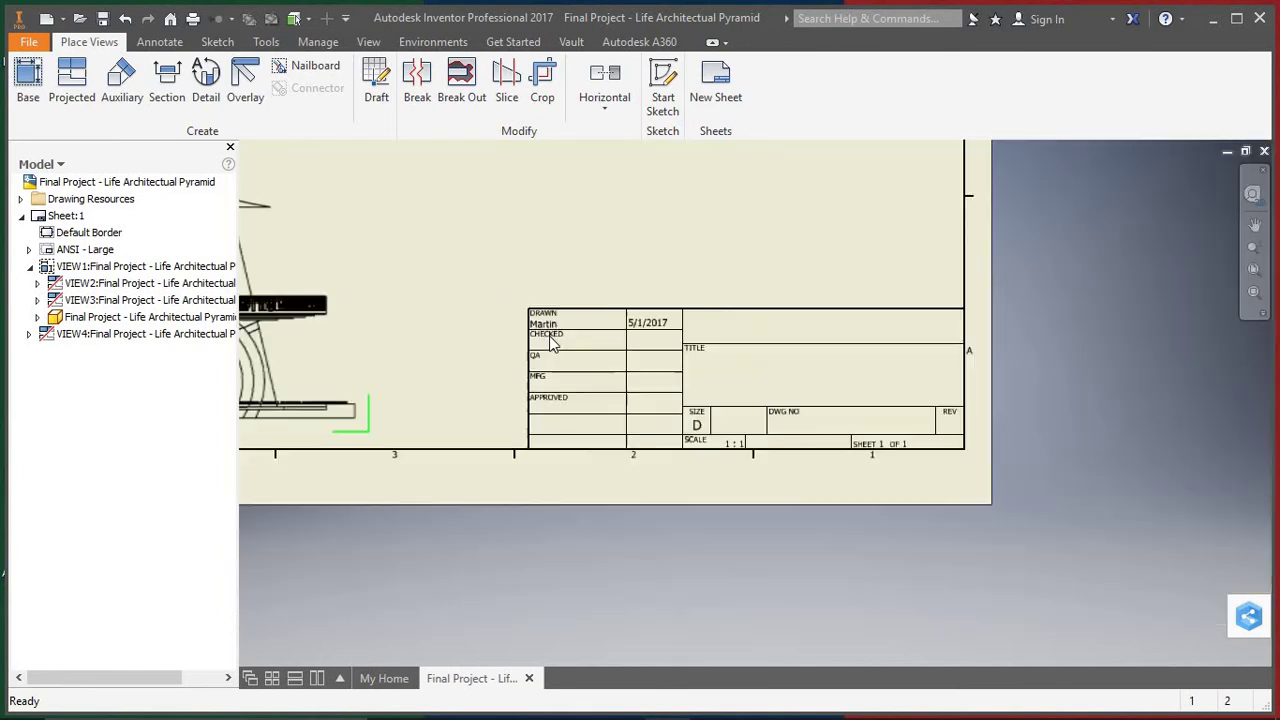
{"action": "scroll", "coordinate": [556, 336], "scroll_direction": "down", "scroll_amount": 3}
{"action": "scroll", "coordinate": [551, 333], "scroll_direction": "up", "scroll_amount": 4}
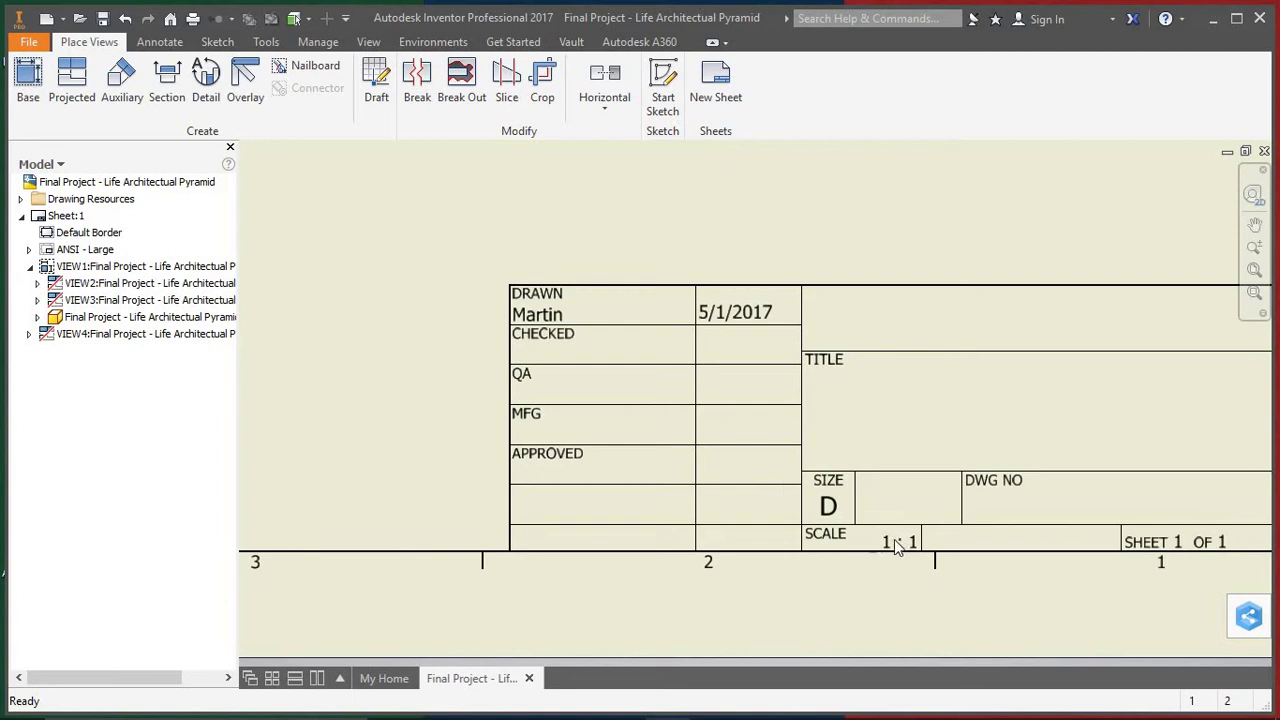
Step: Zoom back out to show all four views, then bring up the File menu
{"action": "scroll", "coordinate": [690, 482], "scroll_direction": "down", "scroll_amount": 3}
{"action": "scroll", "coordinate": [675, 466], "scroll_direction": "down", "scroll_amount": 2}
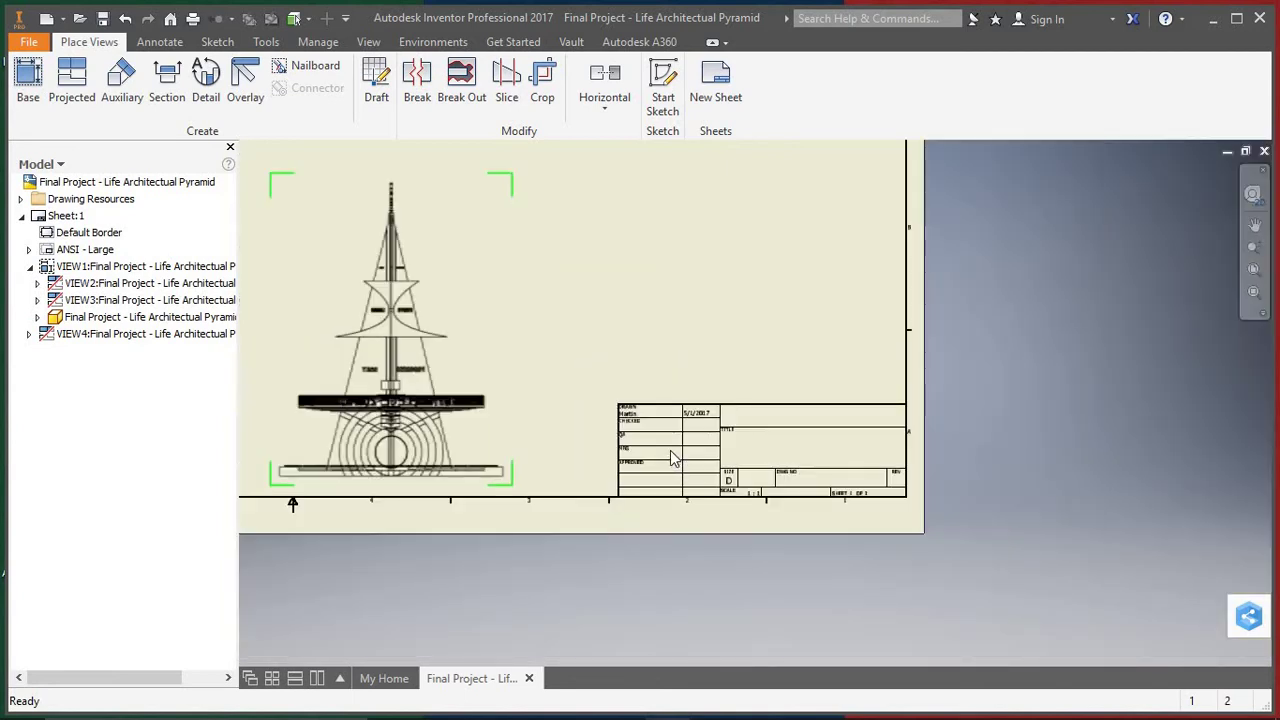
{"action": "scroll", "coordinate": [592, 357], "scroll_direction": "down", "scroll_amount": 3}
{"action": "scroll", "coordinate": [560, 330], "scroll_direction": "up", "scroll_amount": 2}
{"action": "mouse_move", "coordinate": [534, 320]}
{"action": "middle_mouse_down"}
{"action": "mouse_move", "coordinate": [693, 463]}
{"action": "mouse_move", "coordinate": [766, 457]}
{"action": "middle_mouse_up"}
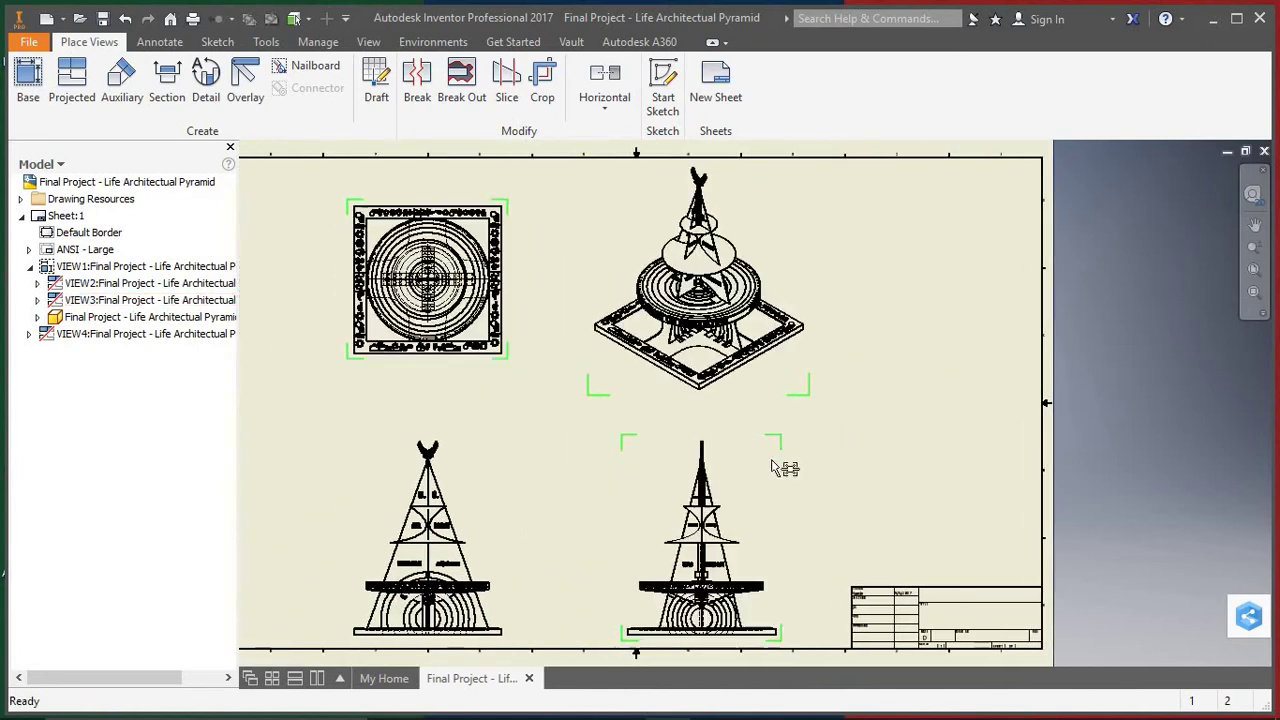
{"action": "left_click", "coordinate": [29, 45]}
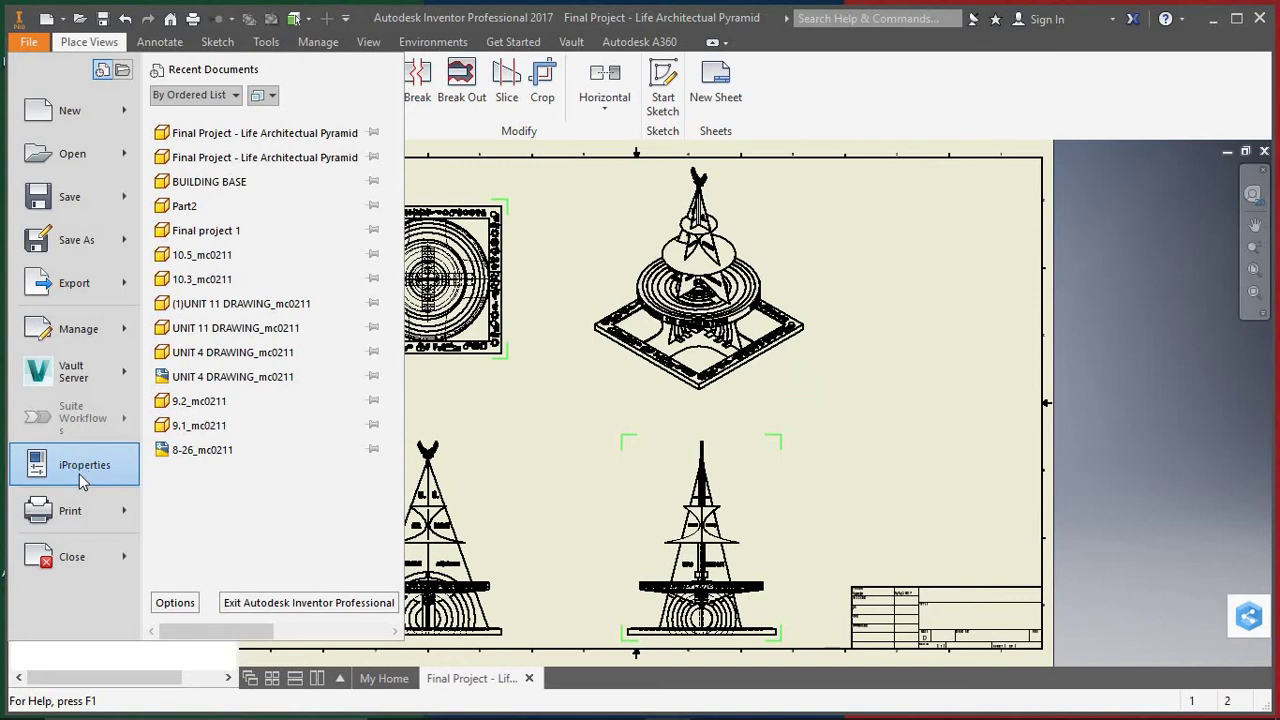
Step: In iProperties Summary, complete the author's full name and set company to 'Wilson Community College'
{"action": "left_click", "coordinate": [78, 476]}
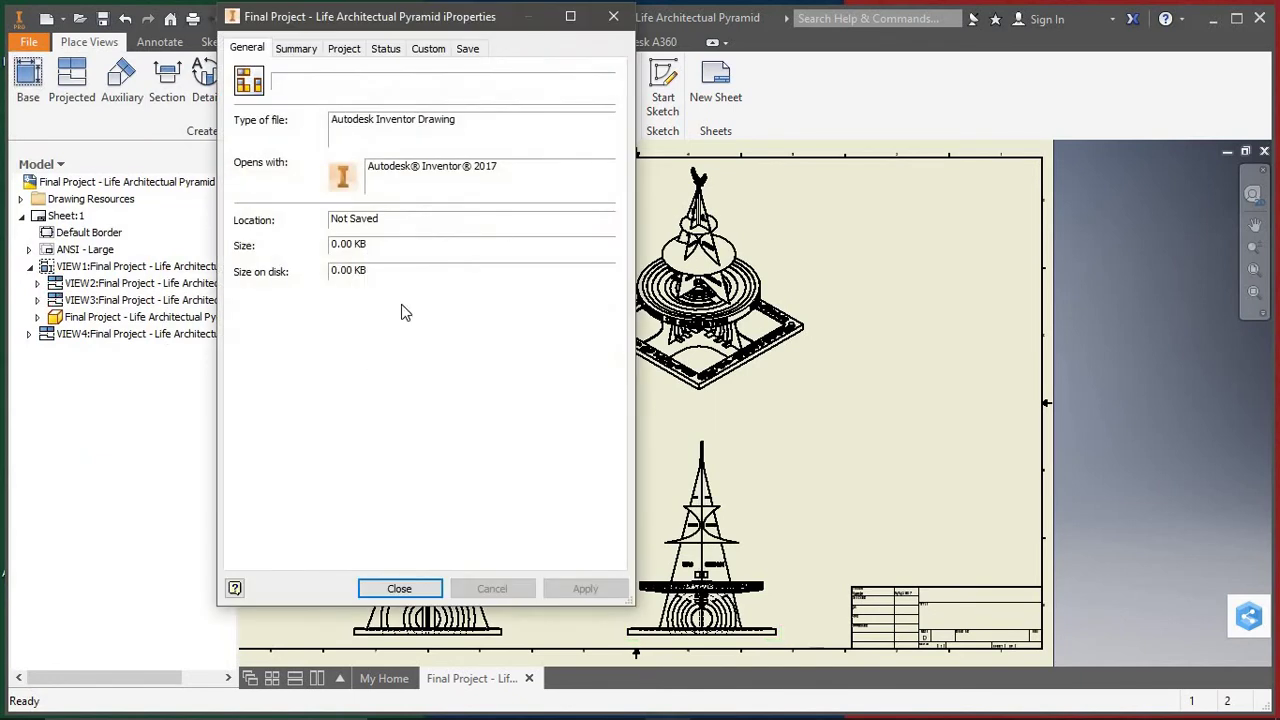
{"action": "left_click", "coordinate": [297, 50]}
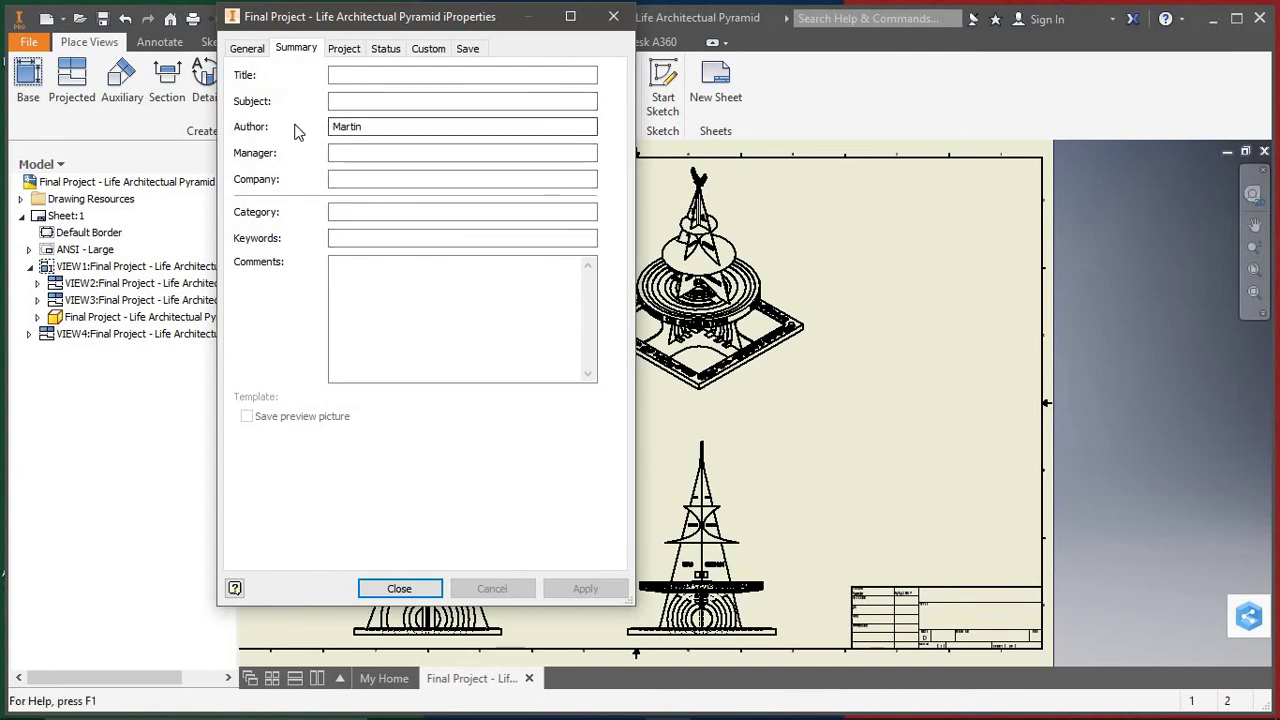
{"action": "left_click", "coordinate": [419, 127]}
{"action": "type", "text": "Cooper"}
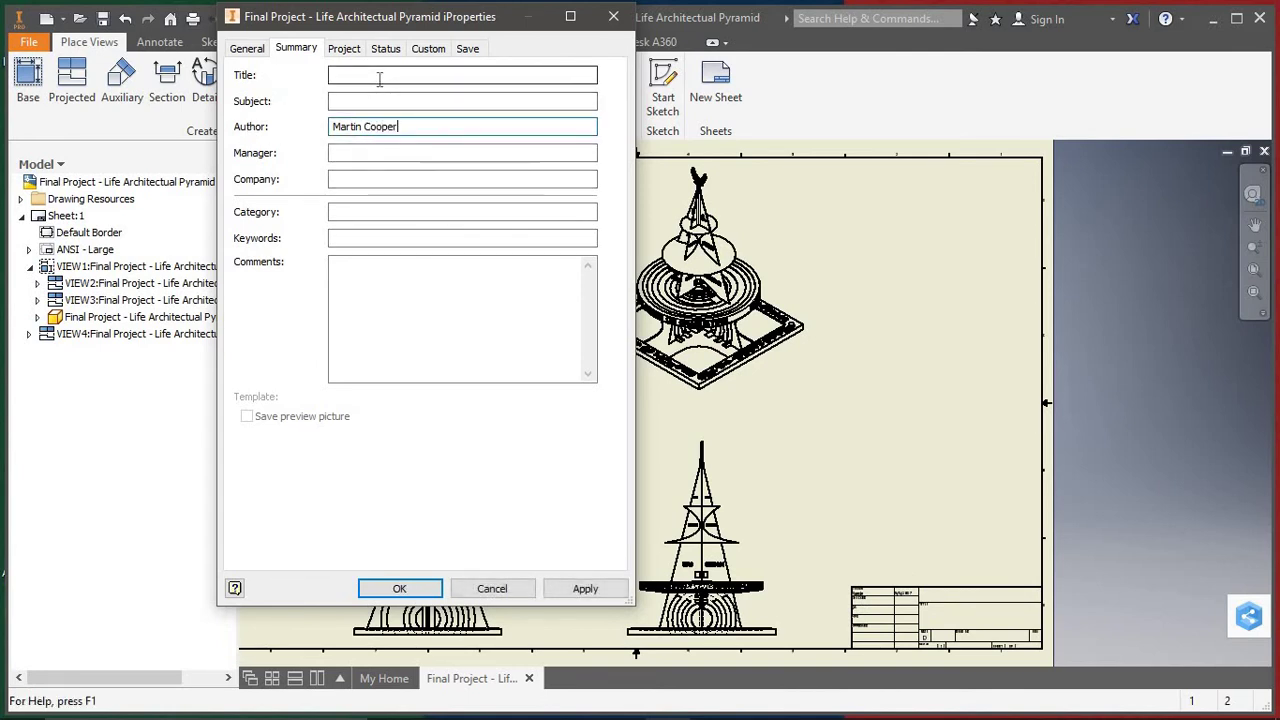
{"action": "left_click", "coordinate": [379, 77]}
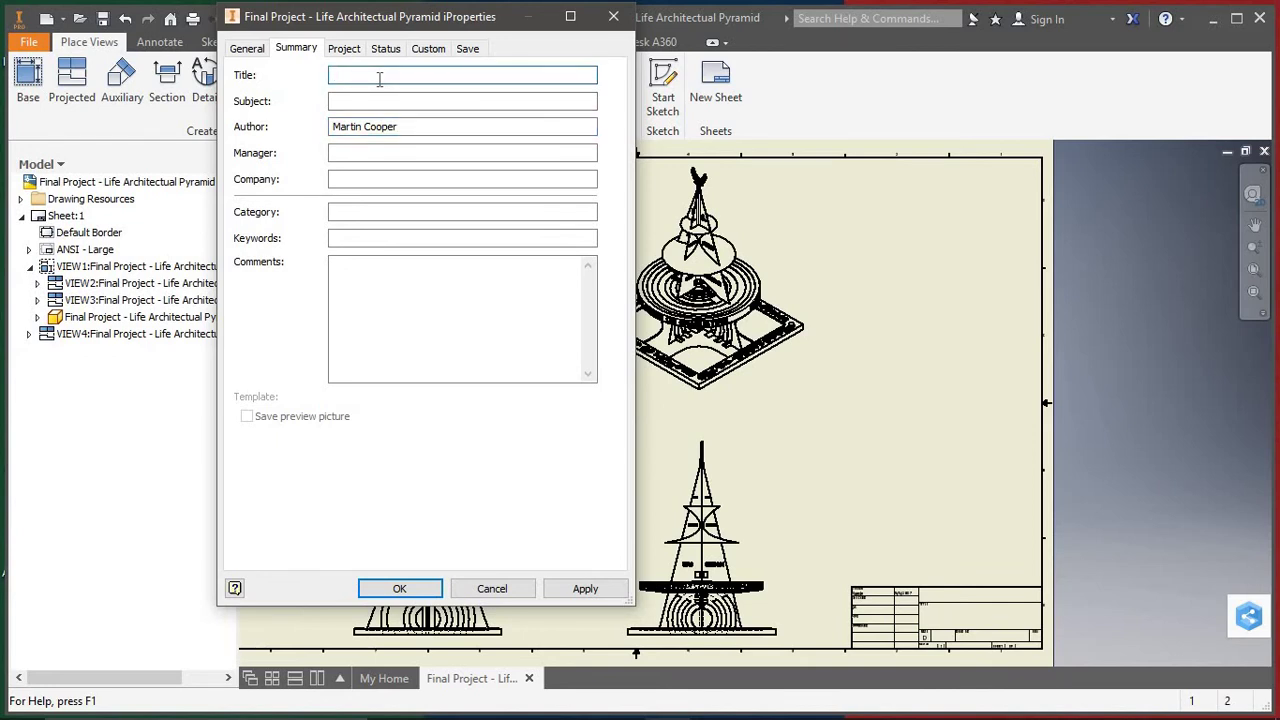
{"action": "type", "text": "Final Project"}
{"action": "left_click", "coordinate": [419, 176]}
{"action": "type", "text": "Wilson Community"}
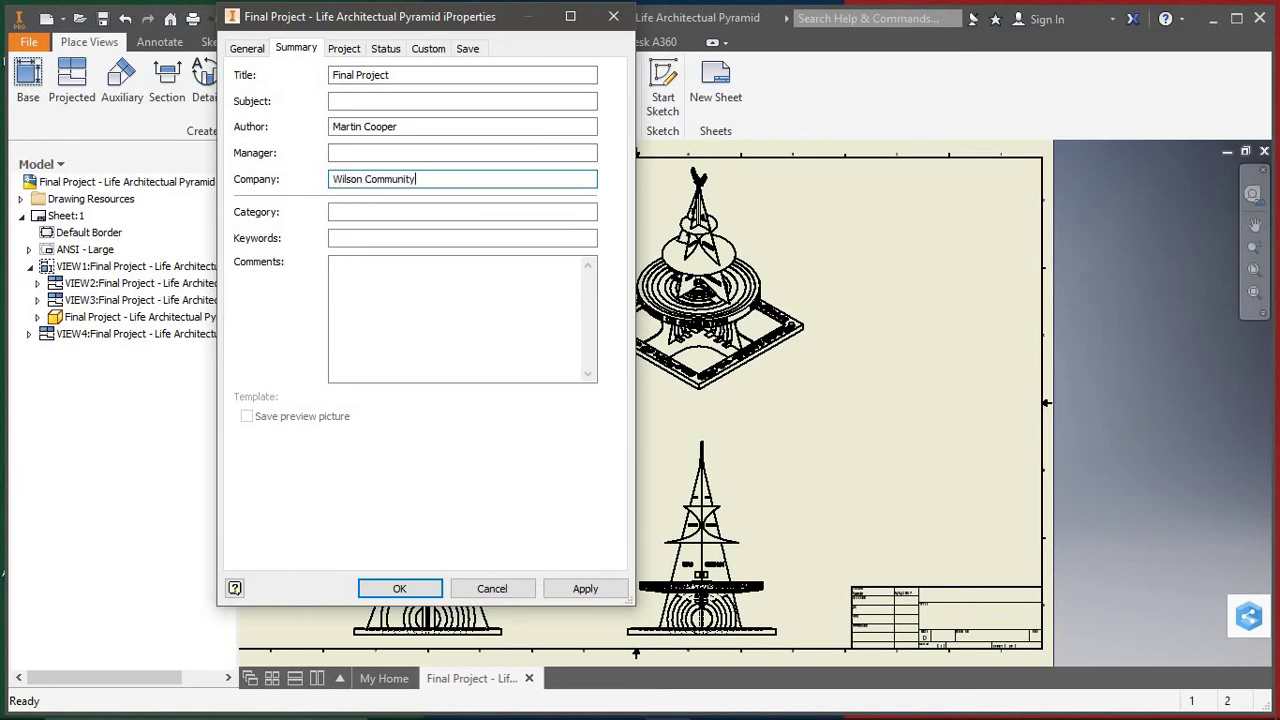
{"action": "type", "text": "College"}
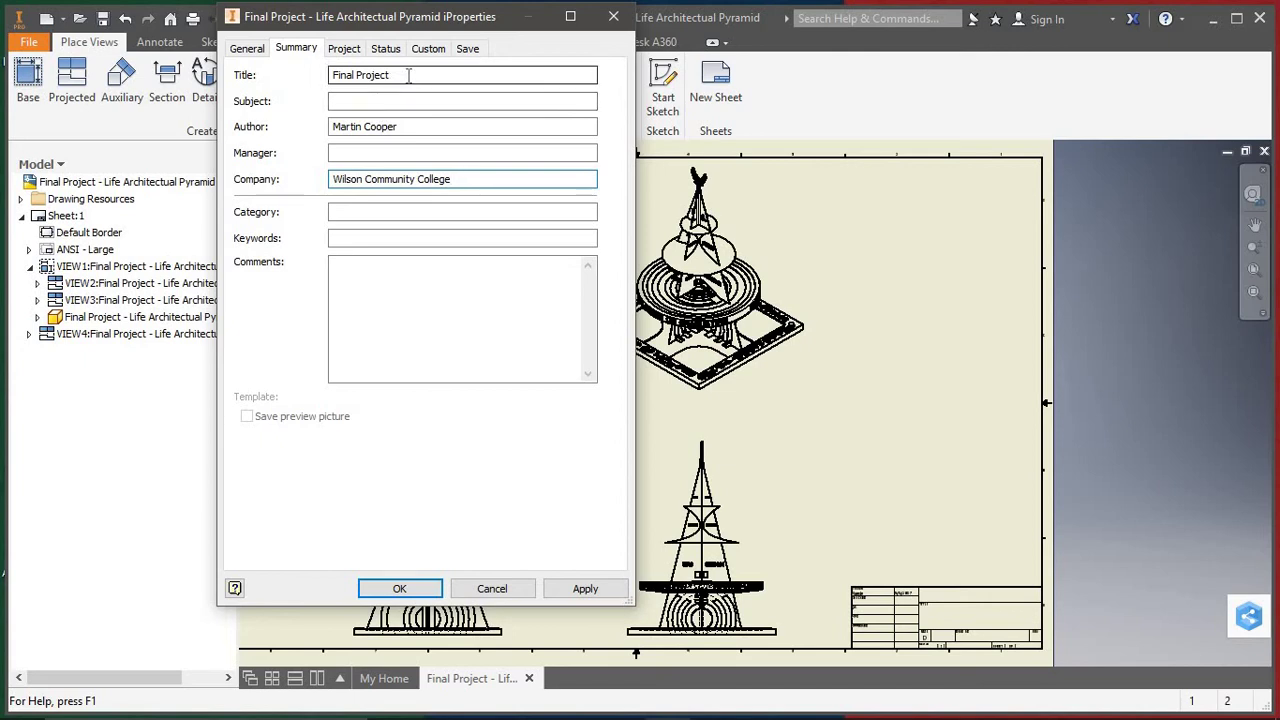
Step: Set the title to 'Personalized Pyramid' and the subject to 'Final Project'
{"action": "left_click_drag", "start_coordinate": [388, 75], "coordinate": [315, 75]}
{"action": "type", "text": "Per"}
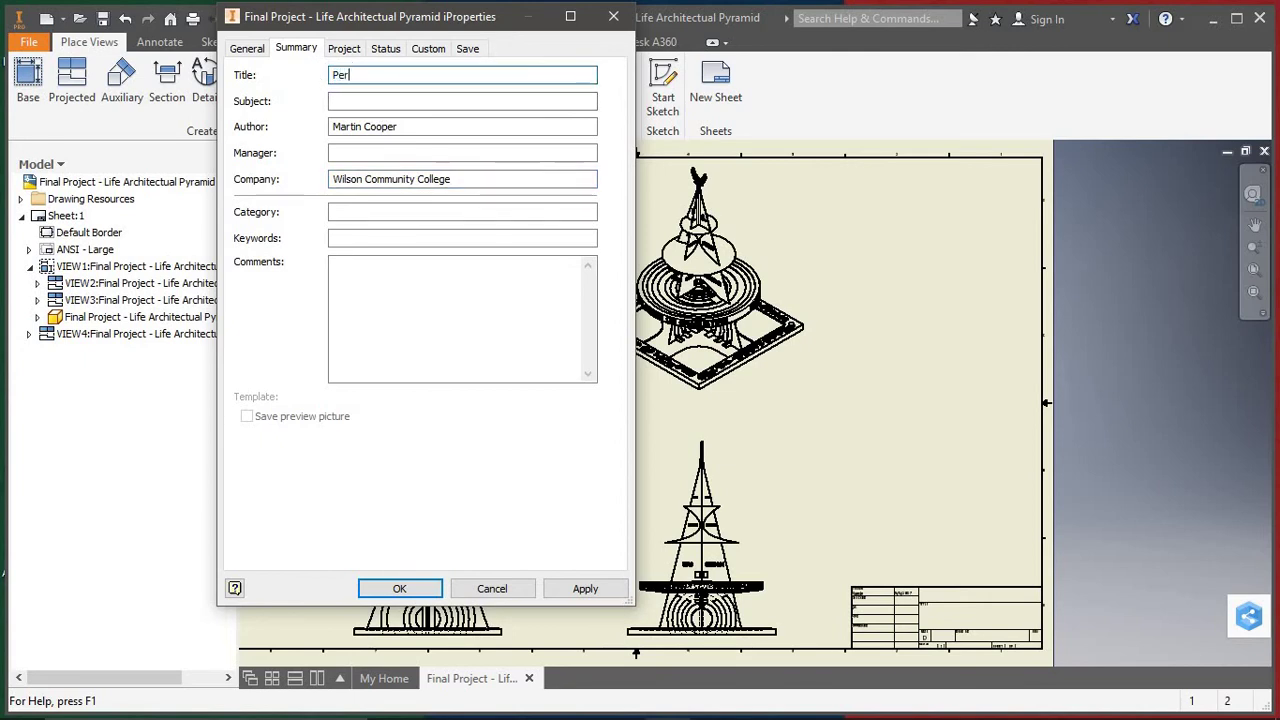
{"action": "type", "text": "sonalized Pyramid"}
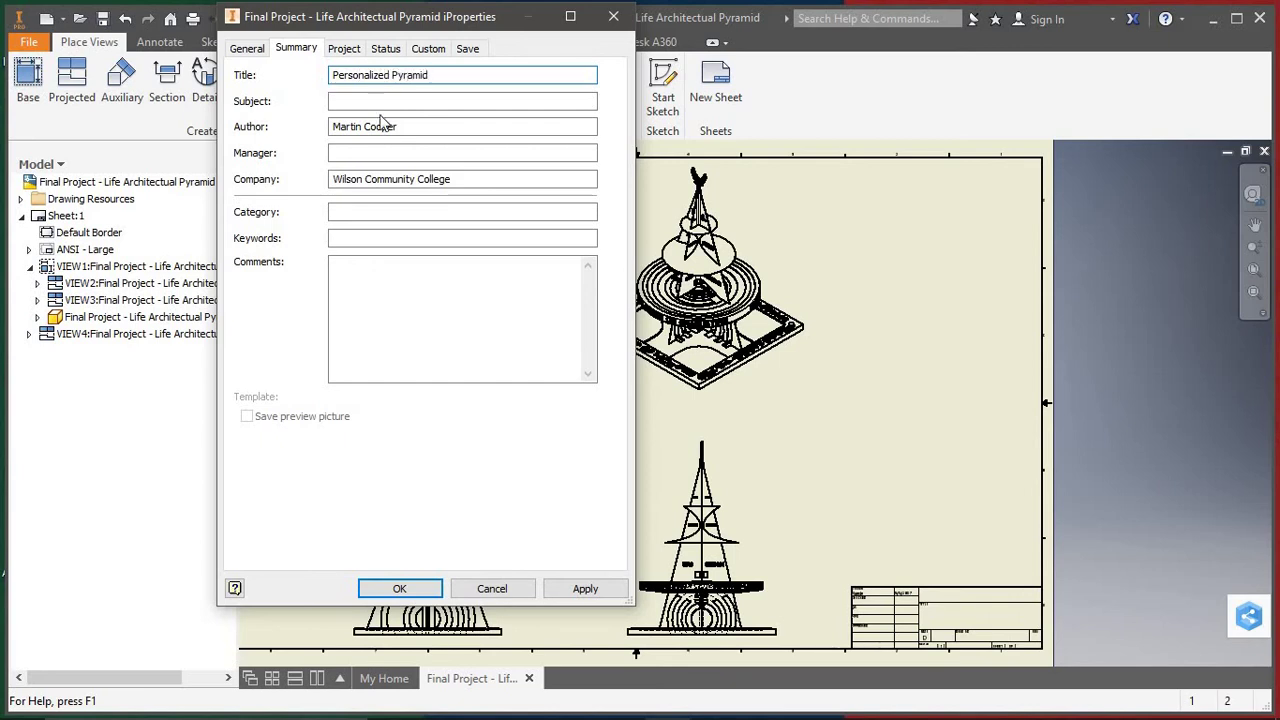
{"action": "left_click", "coordinate": [390, 100]}
{"action": "type", "text": "Final Project"}
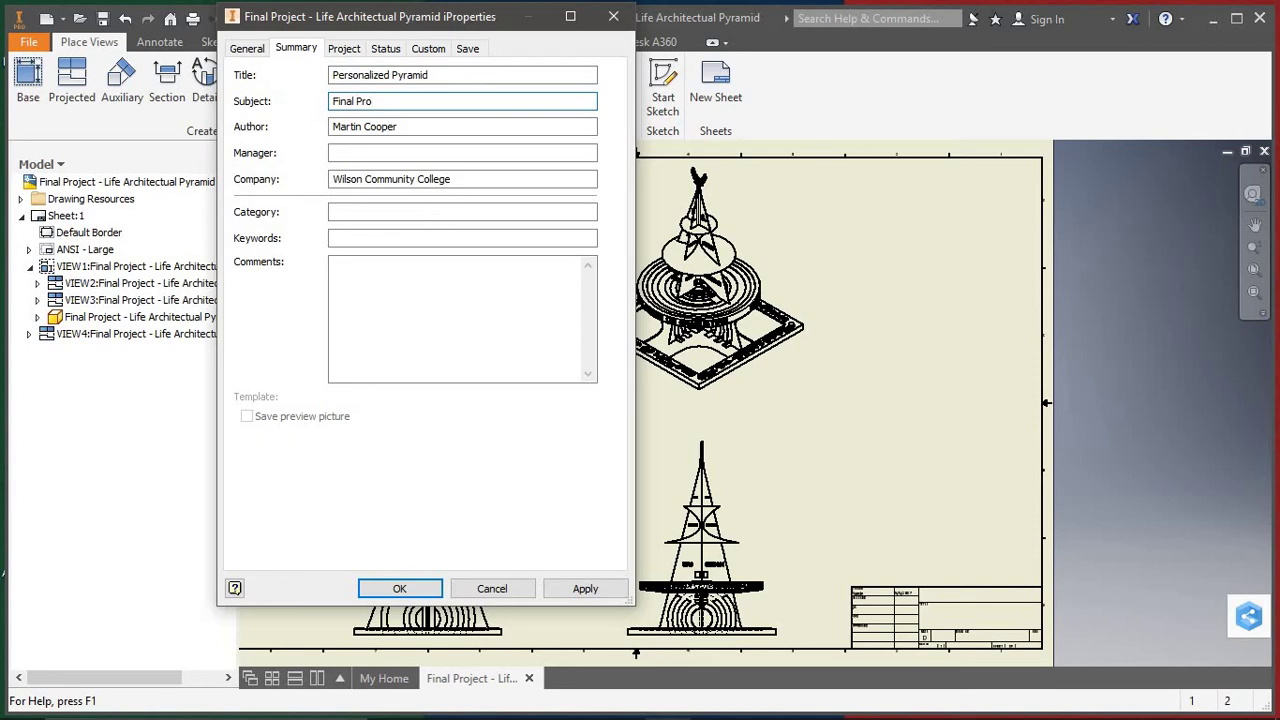
Step: Set Part Number to 'Week 16', complete the designer's full name, and apply the properties
{"action": "left_click", "coordinate": [344, 50]}
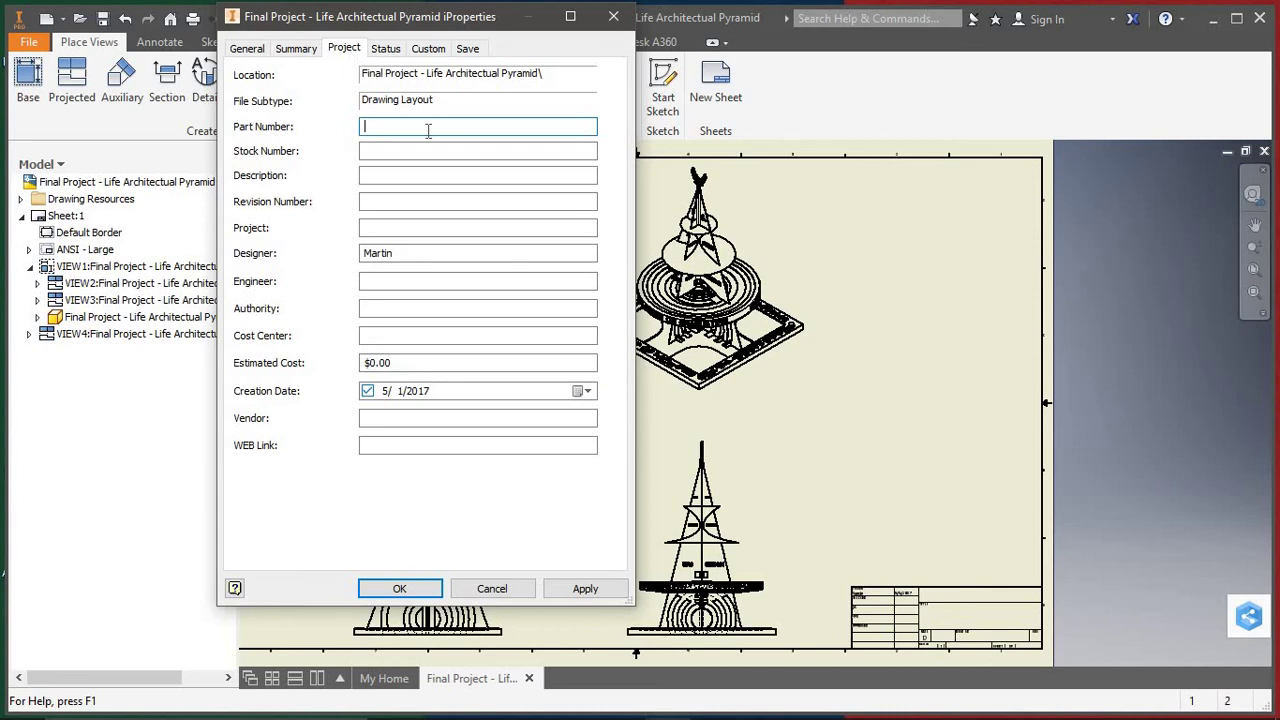
{"action": "type", "text": "eek 16"}
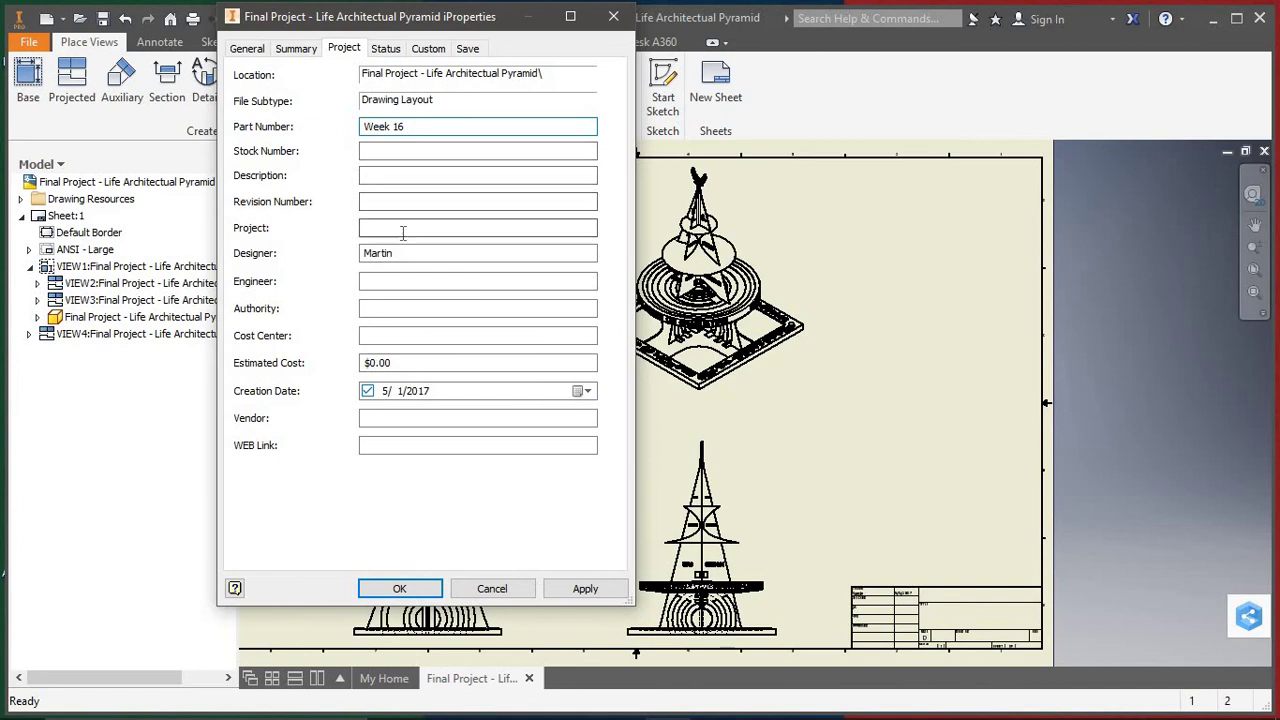
{"action": "left_click", "coordinate": [447, 250]}
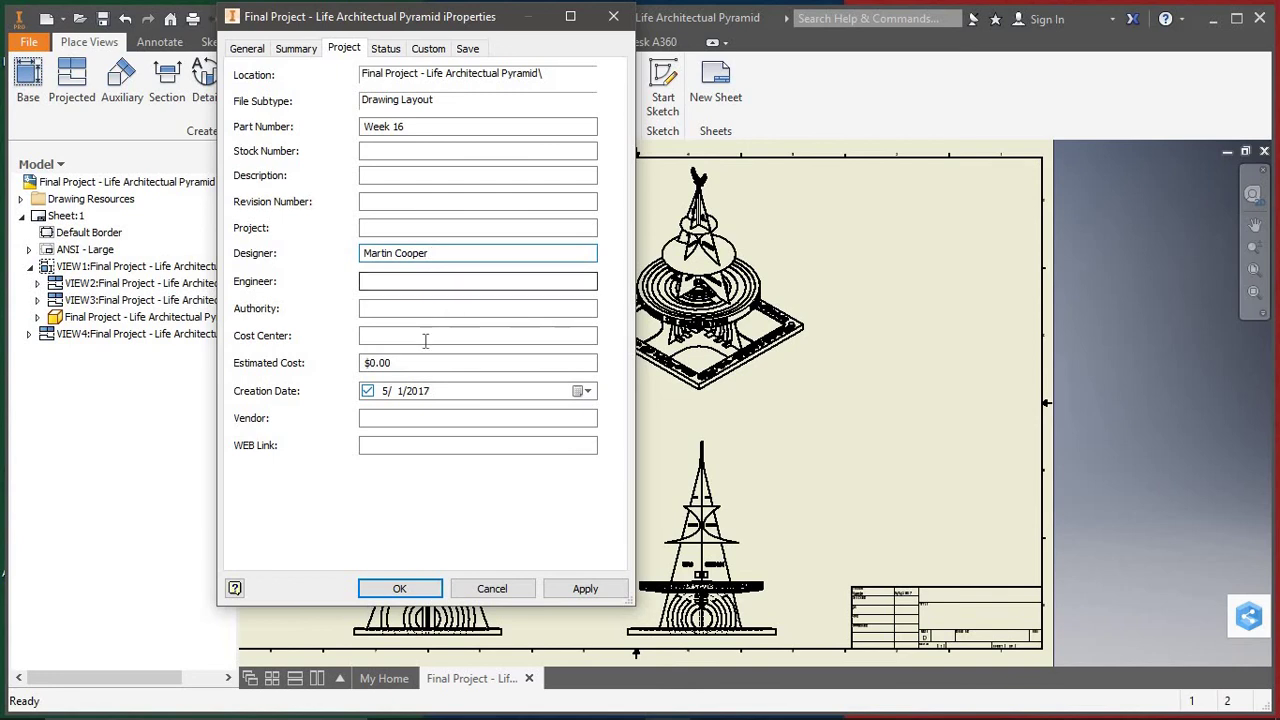
{"action": "left_click", "coordinate": [590, 588]}
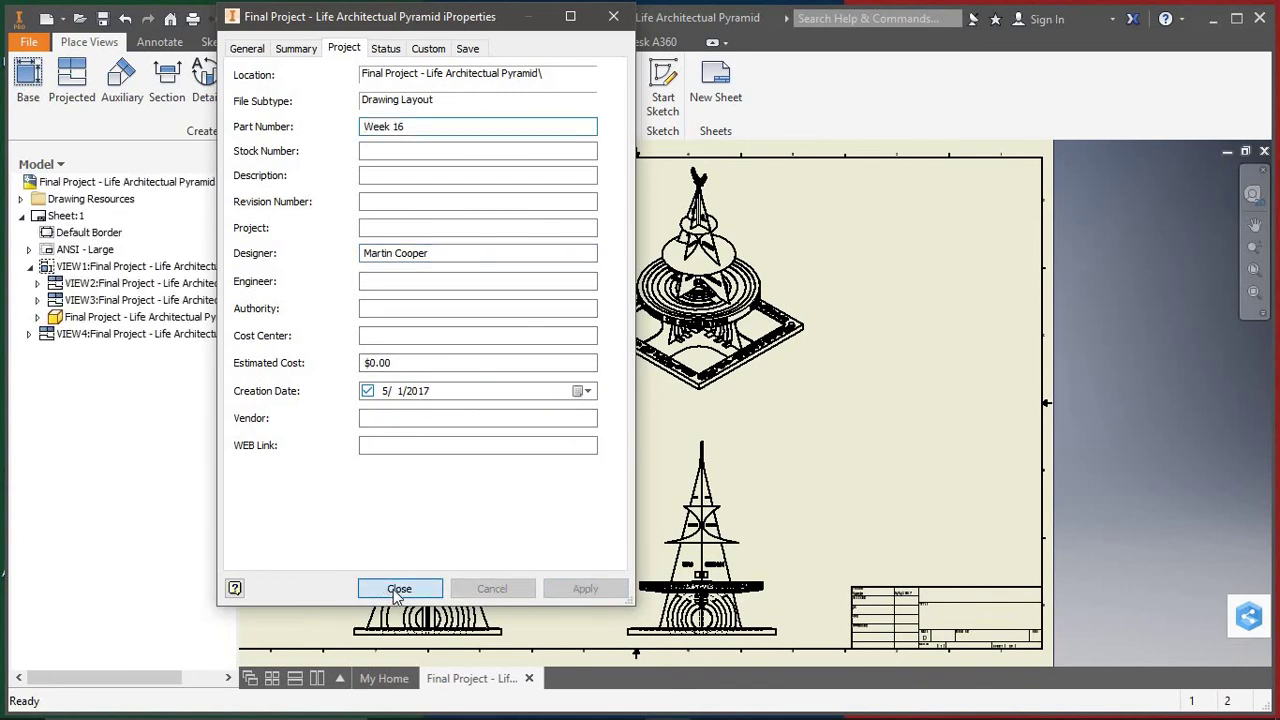
{"action": "left_click", "coordinate": [399, 589]}
{"action": "scroll", "coordinate": [938, 628], "scroll_direction": "down", "scroll_amount": 1}
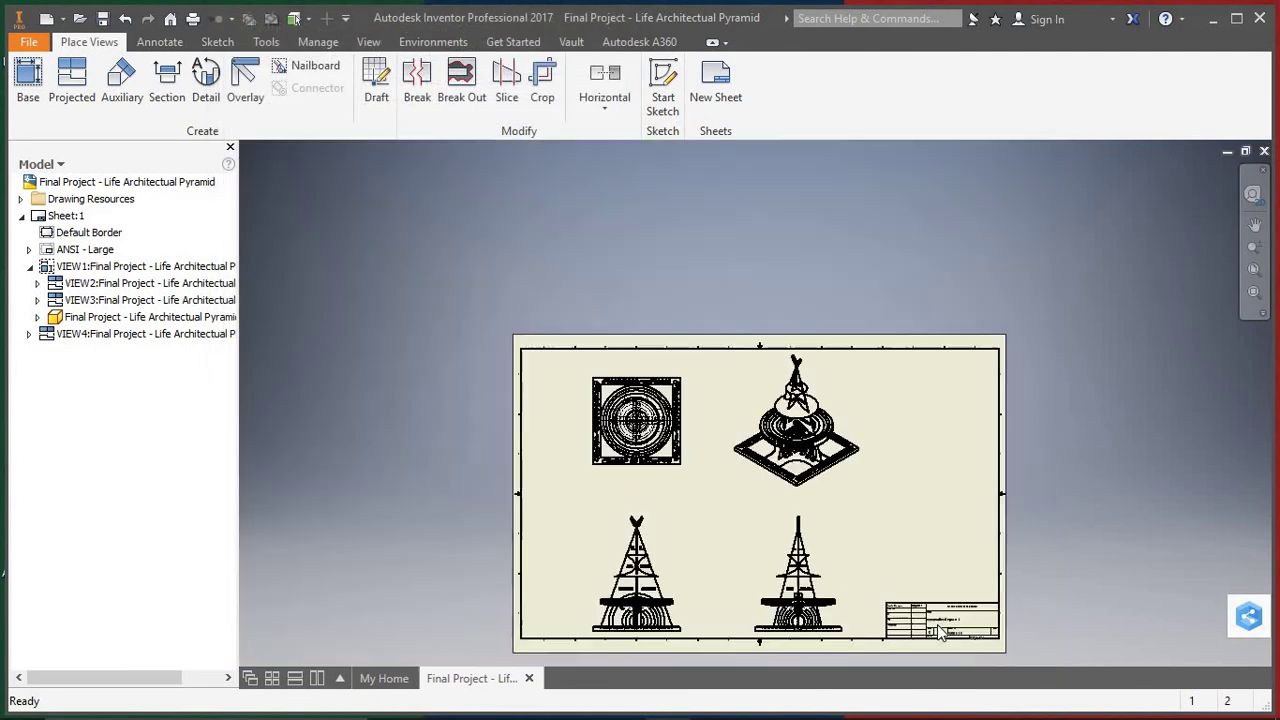
{"action": "scroll", "coordinate": [937, 624], "scroll_direction": "up", "scroll_amount": 2}
{"action": "scroll", "coordinate": [935, 618], "scroll_direction": "up", "scroll_amount": 2}
{"action": "scroll", "coordinate": [934, 612], "scroll_direction": "up", "scroll_amount": 2}
{"action": "scroll", "coordinate": [930, 598], "scroll_direction": "up", "scroll_amount": 1}
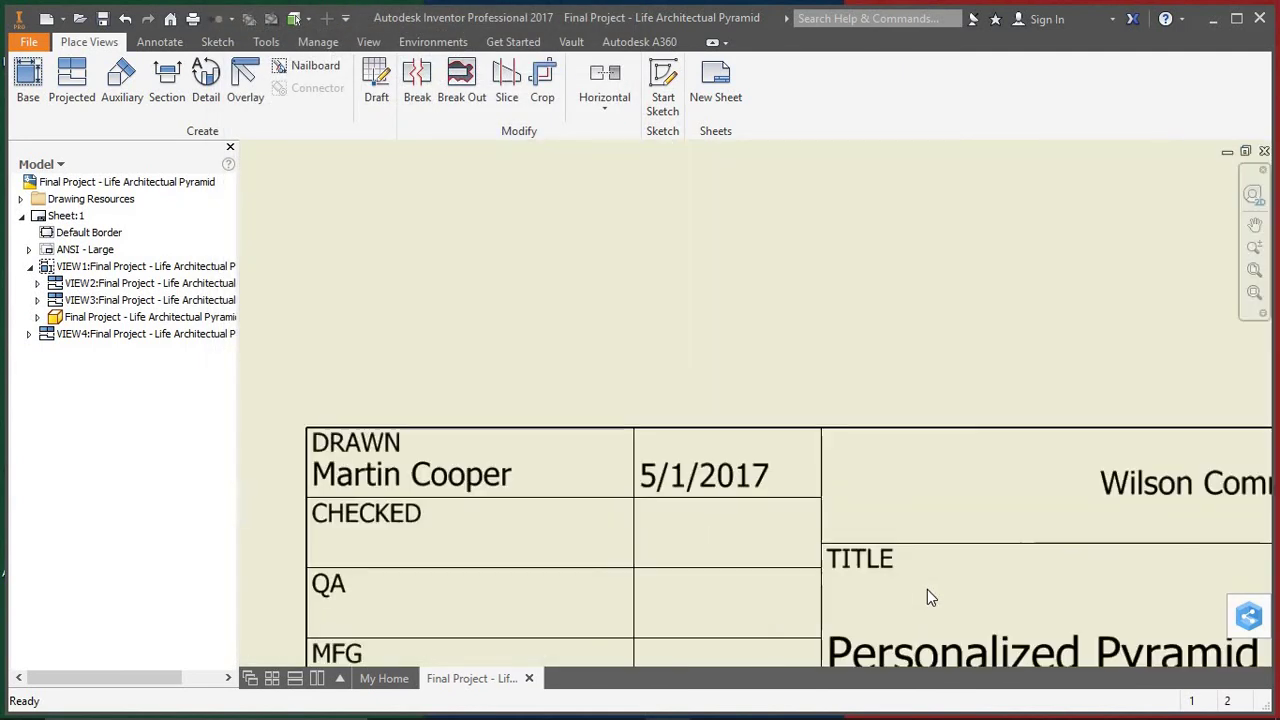
{"action": "scroll", "coordinate": [928, 585], "scroll_direction": "up", "scroll_amount": 1}
{"action": "scroll", "coordinate": [1000, 405], "scroll_direction": "up", "scroll_amount": 1}
{"action": "middle_click_drag", "start_coordinate": [1002, 401], "coordinate": [617, 408]}
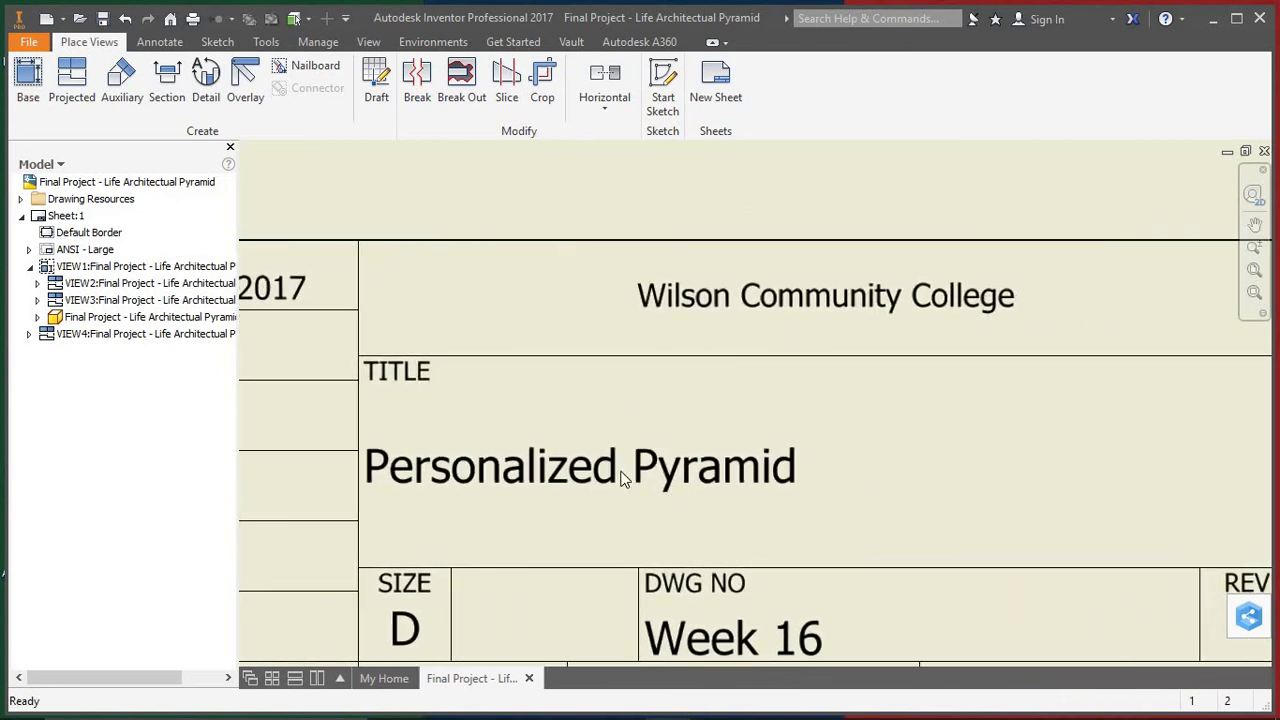
{"action": "scroll", "coordinate": [750, 372], "scroll_direction": "down", "scroll_amount": 1}
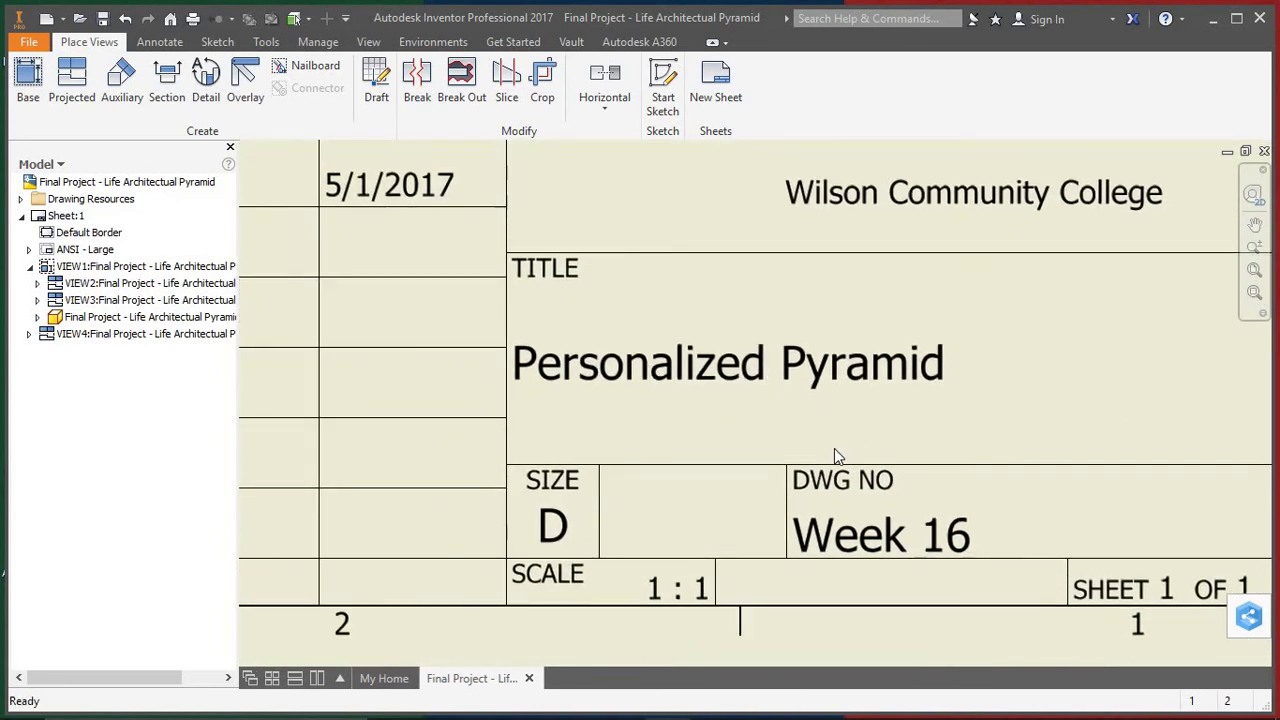
{"action": "scroll", "coordinate": [836, 450], "scroll_direction": "down", "scroll_amount": 1}
{"action": "scroll", "coordinate": [860, 506], "scroll_direction": "up", "scroll_amount": 5}
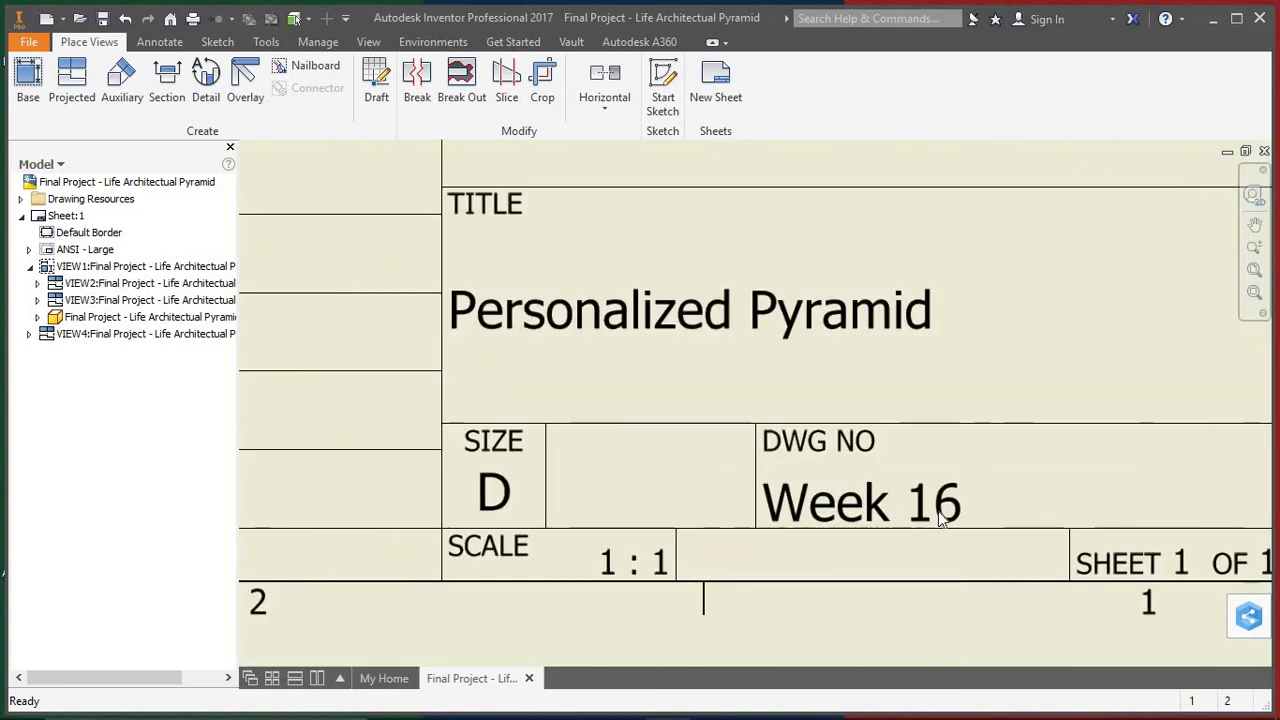
{"action": "scroll", "coordinate": [940, 505], "scroll_direction": "down", "scroll_amount": 4}
{"action": "mouse_move", "coordinate": [1042, 508]}
{"action": "middle_mouse_down"}
{"action": "mouse_move", "coordinate": [863, 491]}
{"action": "mouse_move", "coordinate": [1212, 479]}
{"action": "middle_mouse_up"}
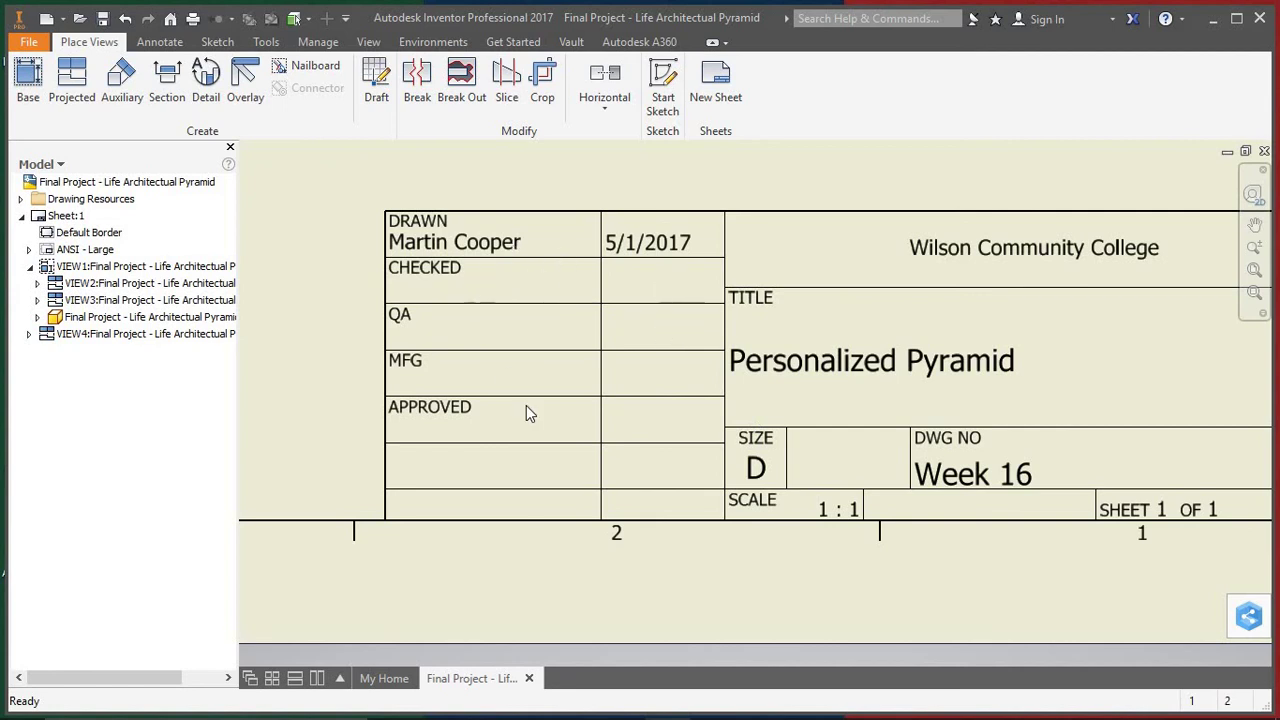
{"action": "scroll", "coordinate": [526, 405], "scroll_direction": "down", "scroll_amount": 3}
{"action": "scroll", "coordinate": [526, 407], "scroll_direction": "up", "scroll_amount": 4}
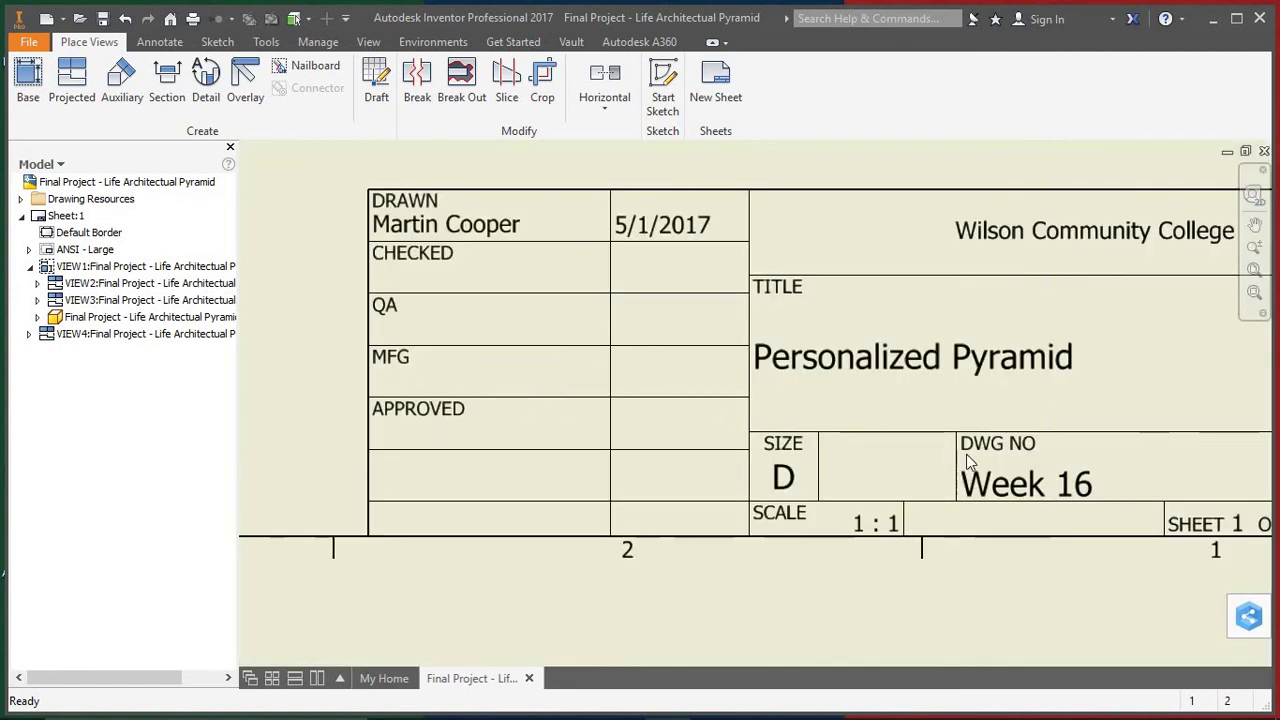
{"action": "scroll", "coordinate": [950, 462], "scroll_direction": "down", "scroll_amount": 2}
{"action": "mouse_move", "coordinate": [955, 418]}
{"action": "middle_mouse_down"}
{"action": "mouse_move", "coordinate": [710, 466]}
{"action": "mouse_move", "coordinate": [600, 440]}
{"action": "middle_mouse_up"}
{"action": "scroll", "coordinate": [575, 410], "scroll_direction": "down", "scroll_amount": 2}
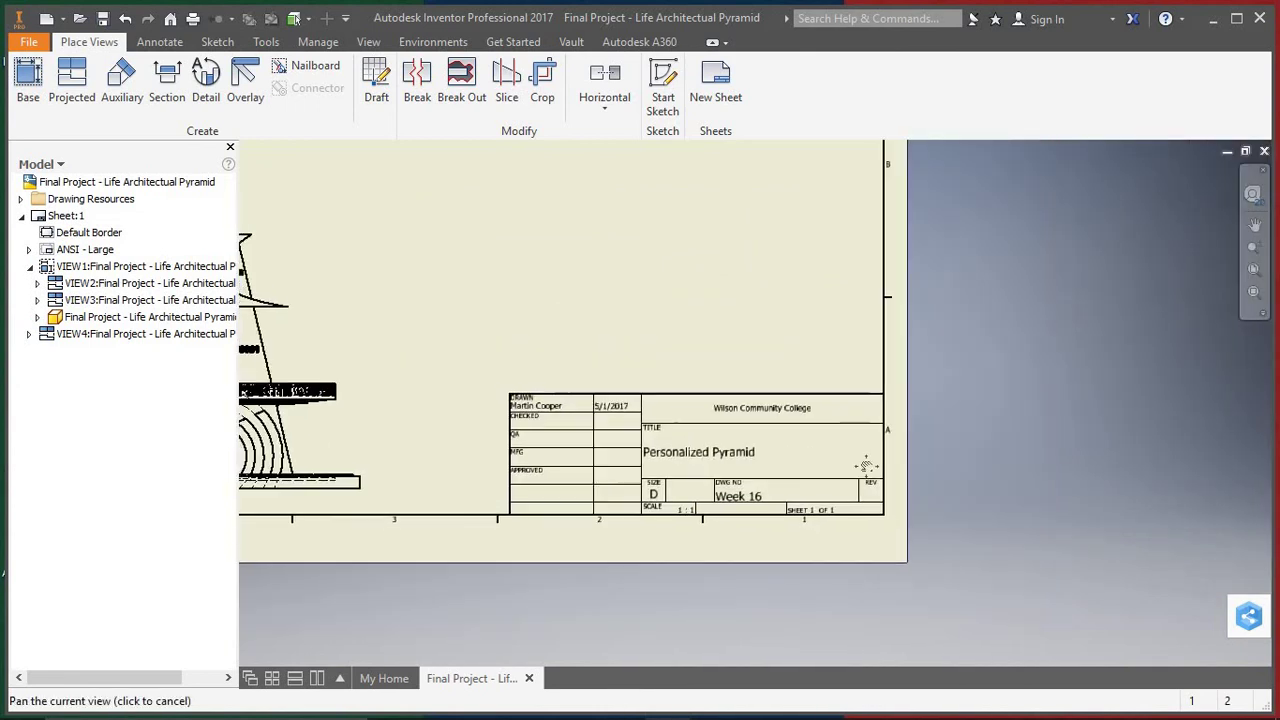